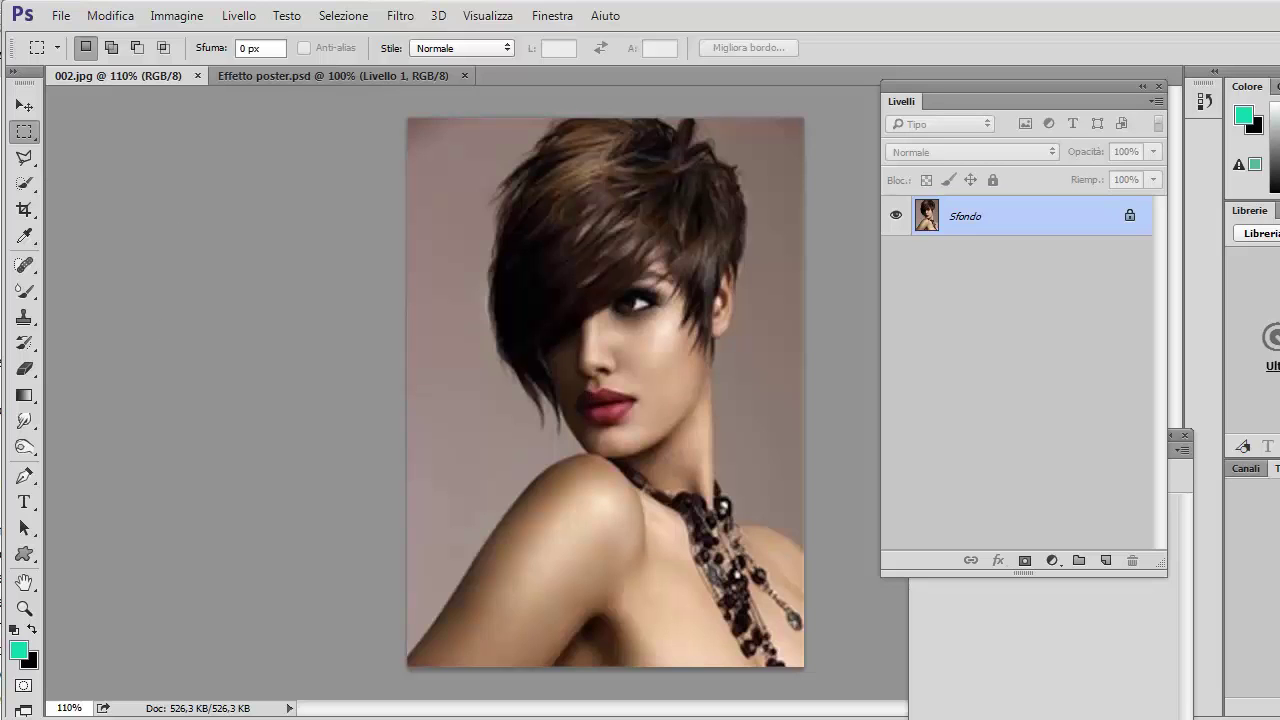
- Compare with the finished poster example, then duplicate the portrait photo onto a new layer
click(289, 75)
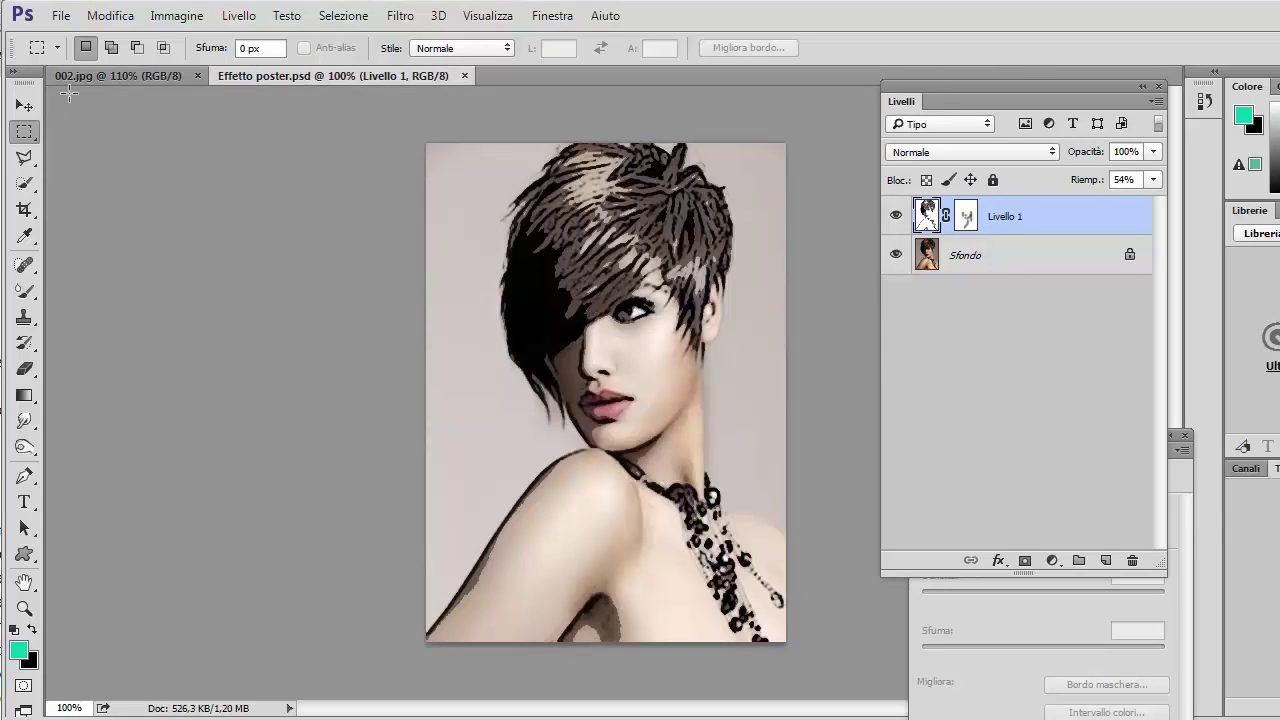
click(111, 77)
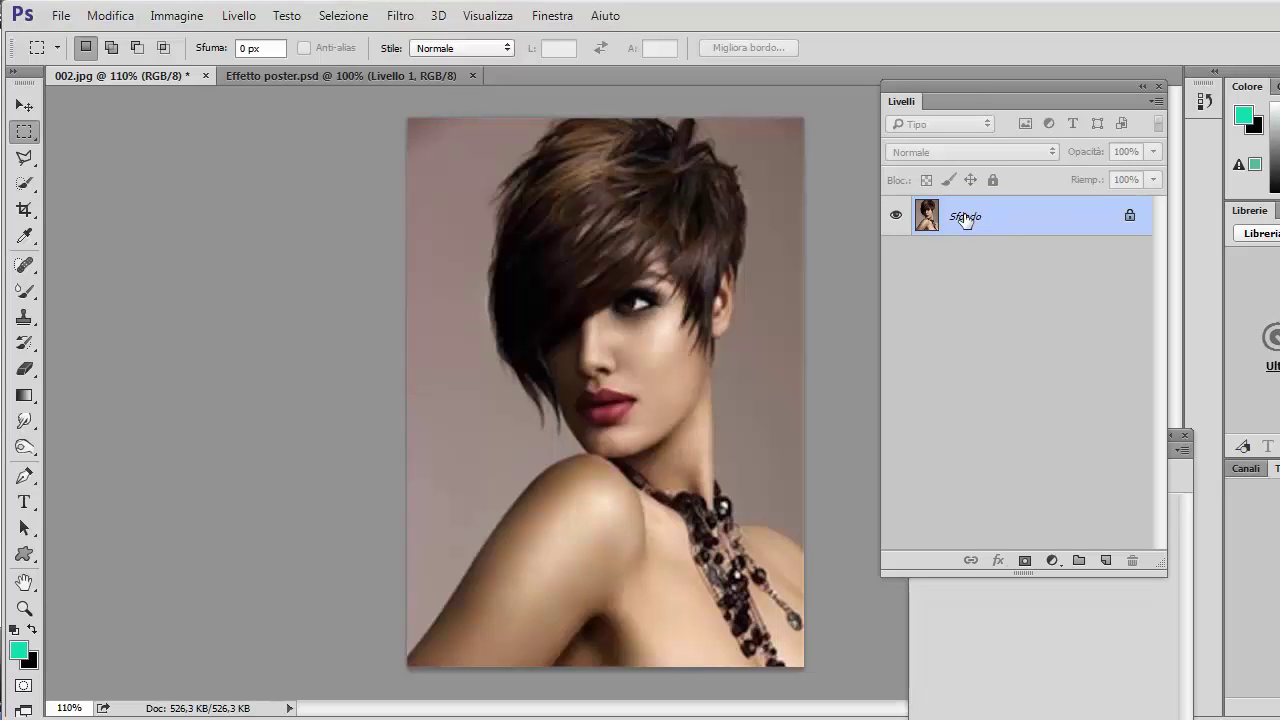
key(ctrl+j)
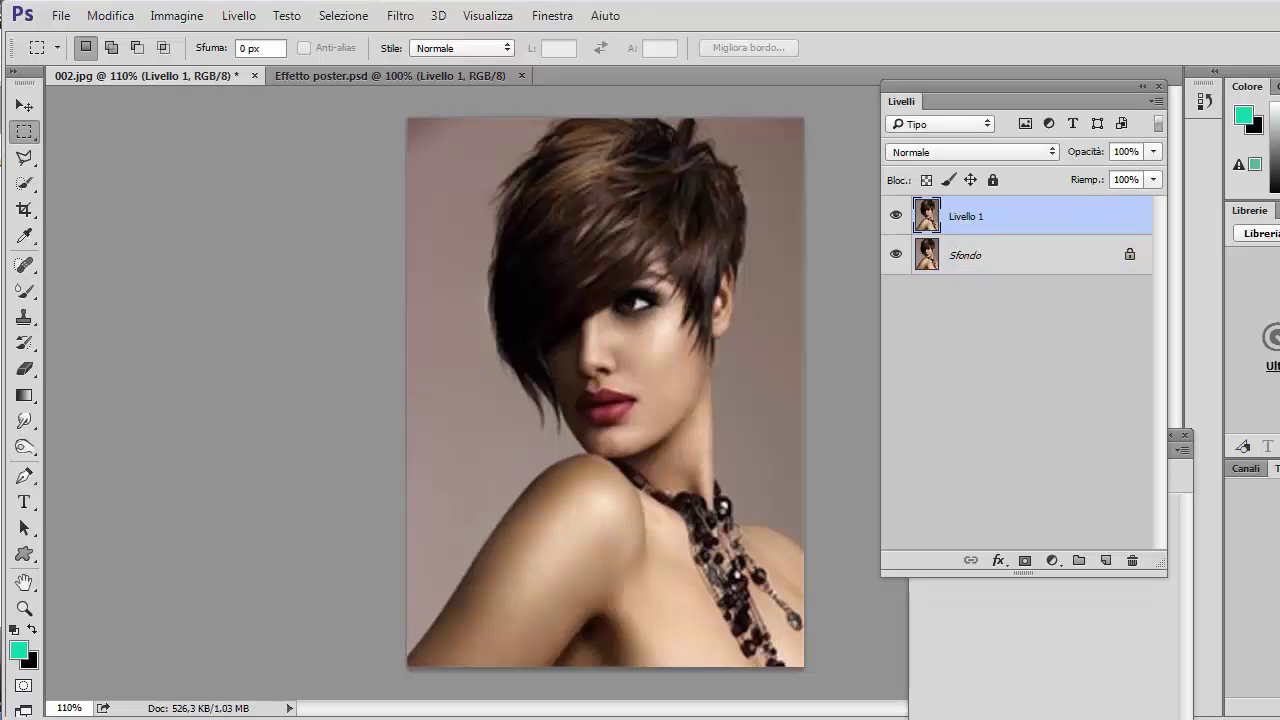
- Create a merged-layers duplicate of the image named cmyk
click(176, 17)
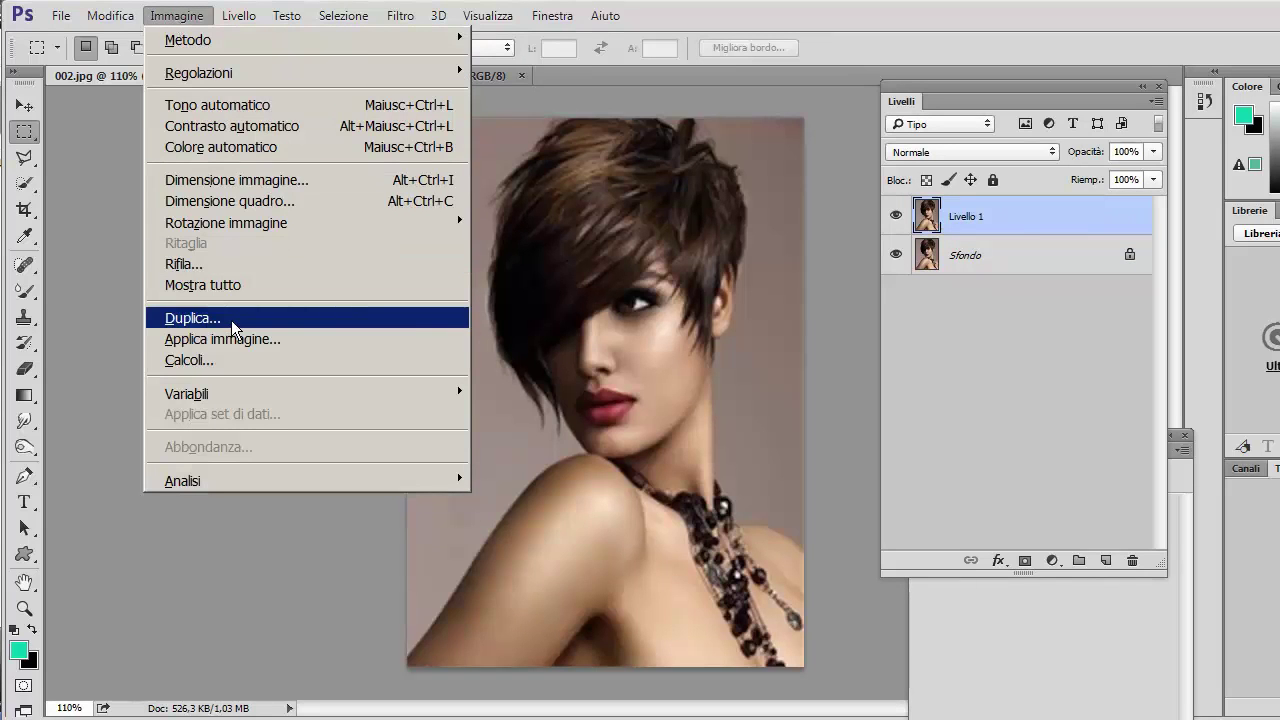
click(234, 318)
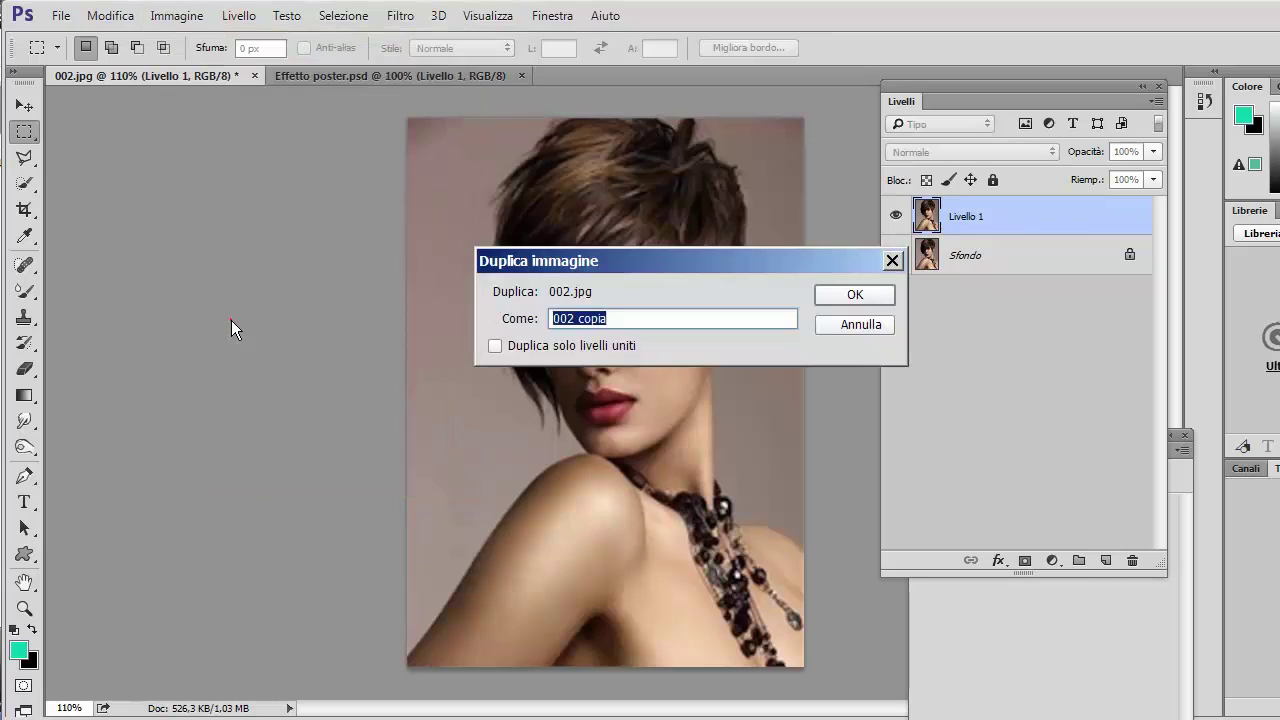
click(495, 346)
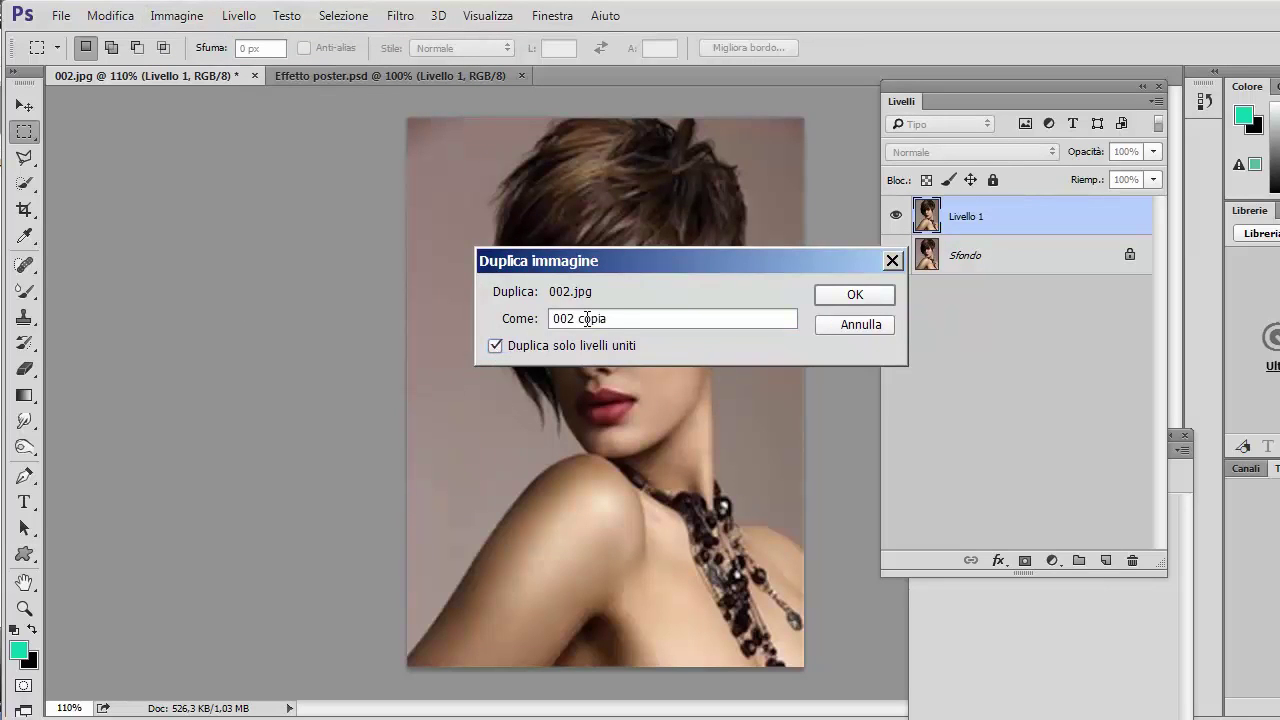
drag(617, 321, 535, 316)
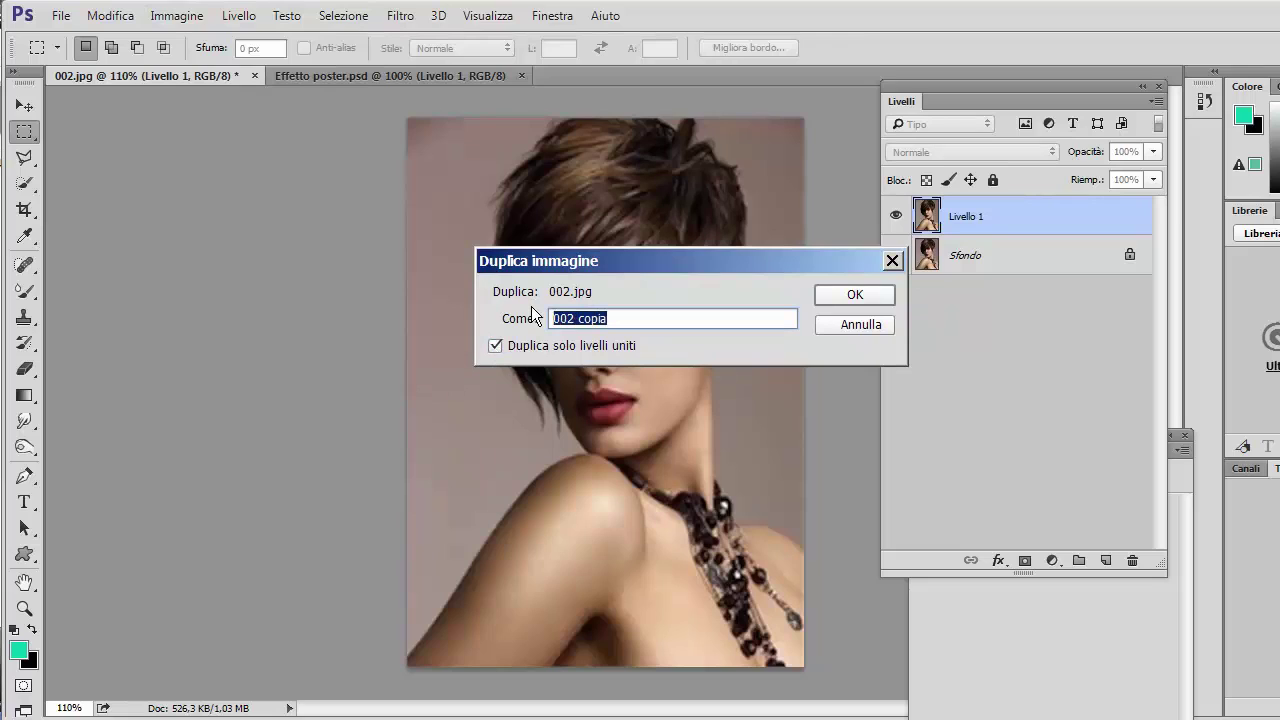
text(cmyk)
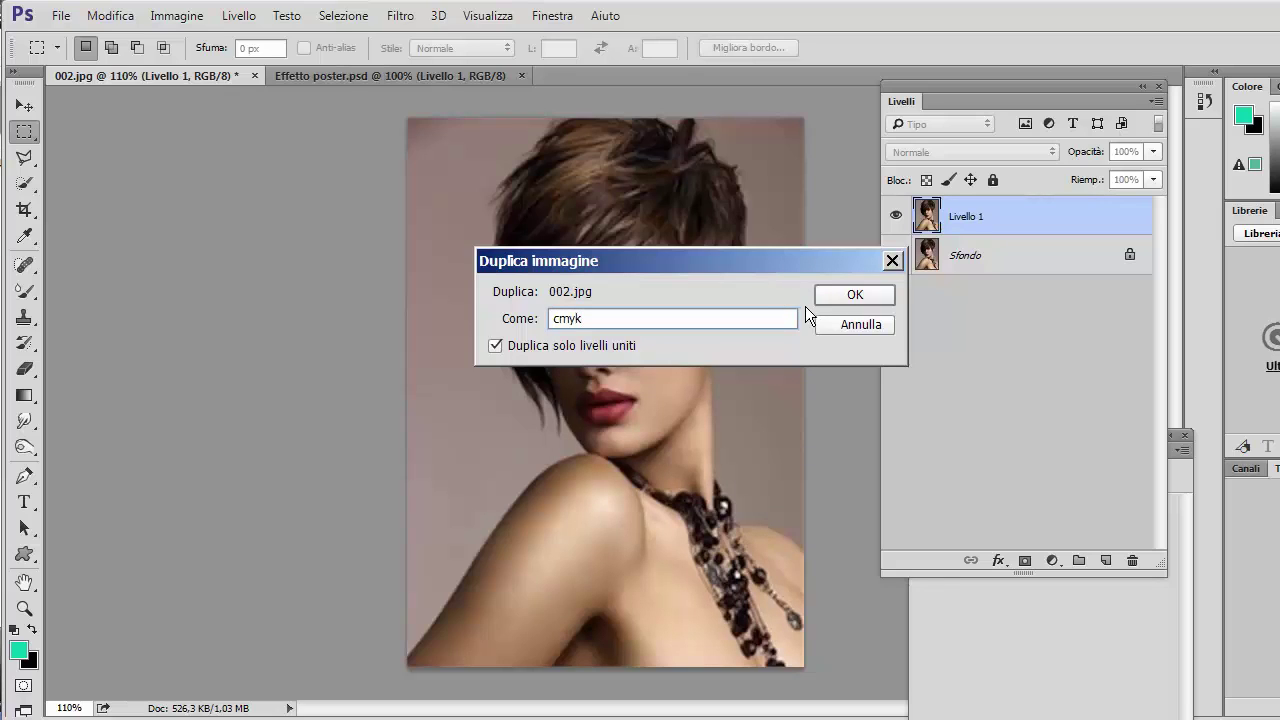
click(853, 296)
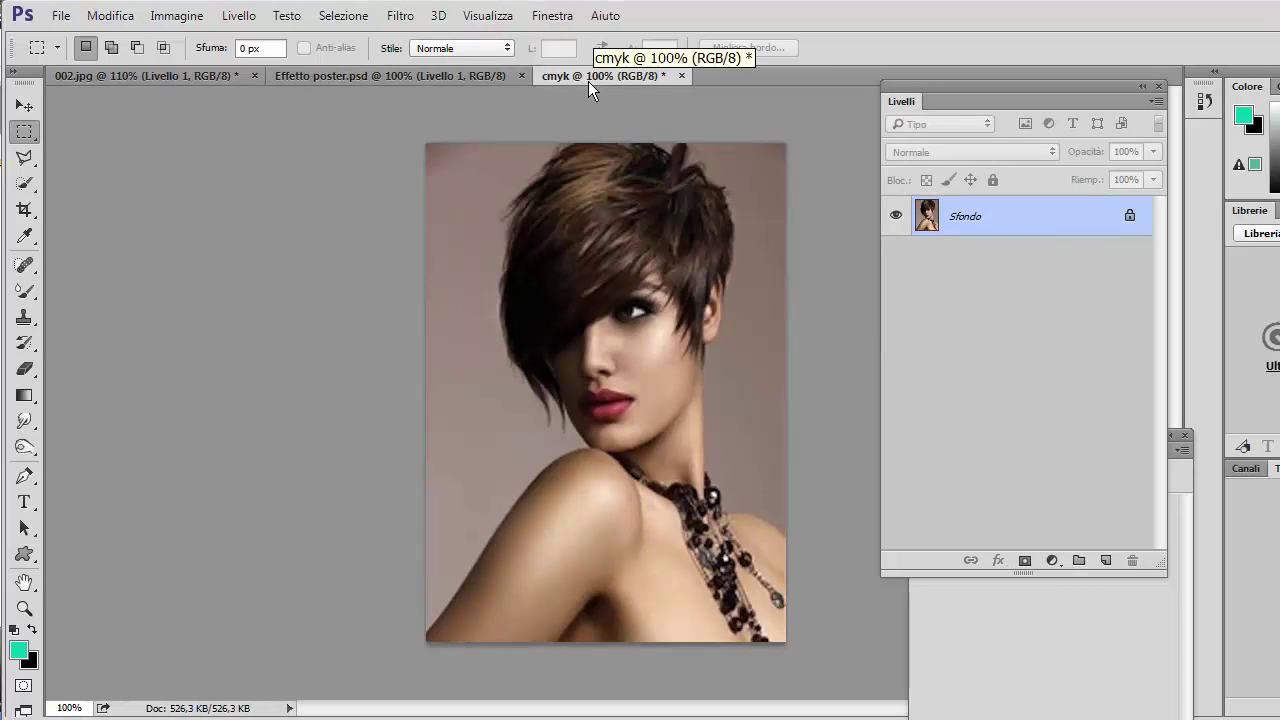
- Convert the cmyk document to CMYK colour mode, accepting the profile warning
click(158, 24)
mouse_move(188, 40)
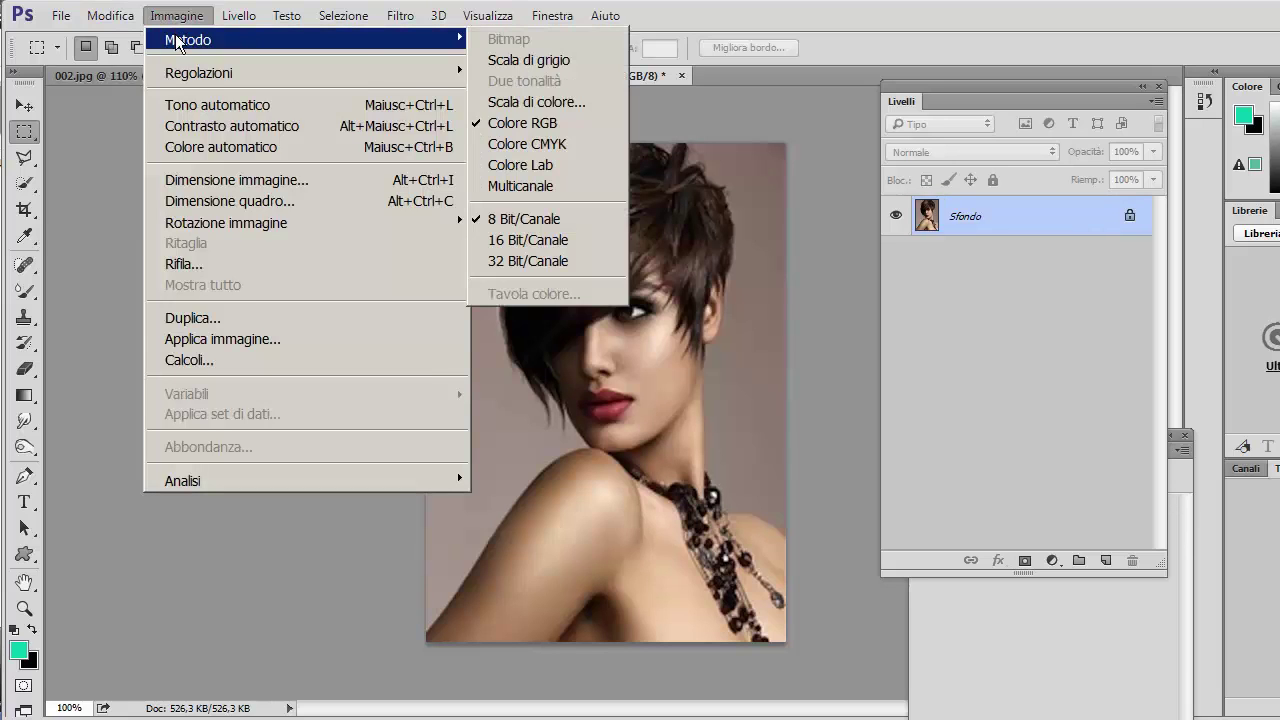
click(553, 150)
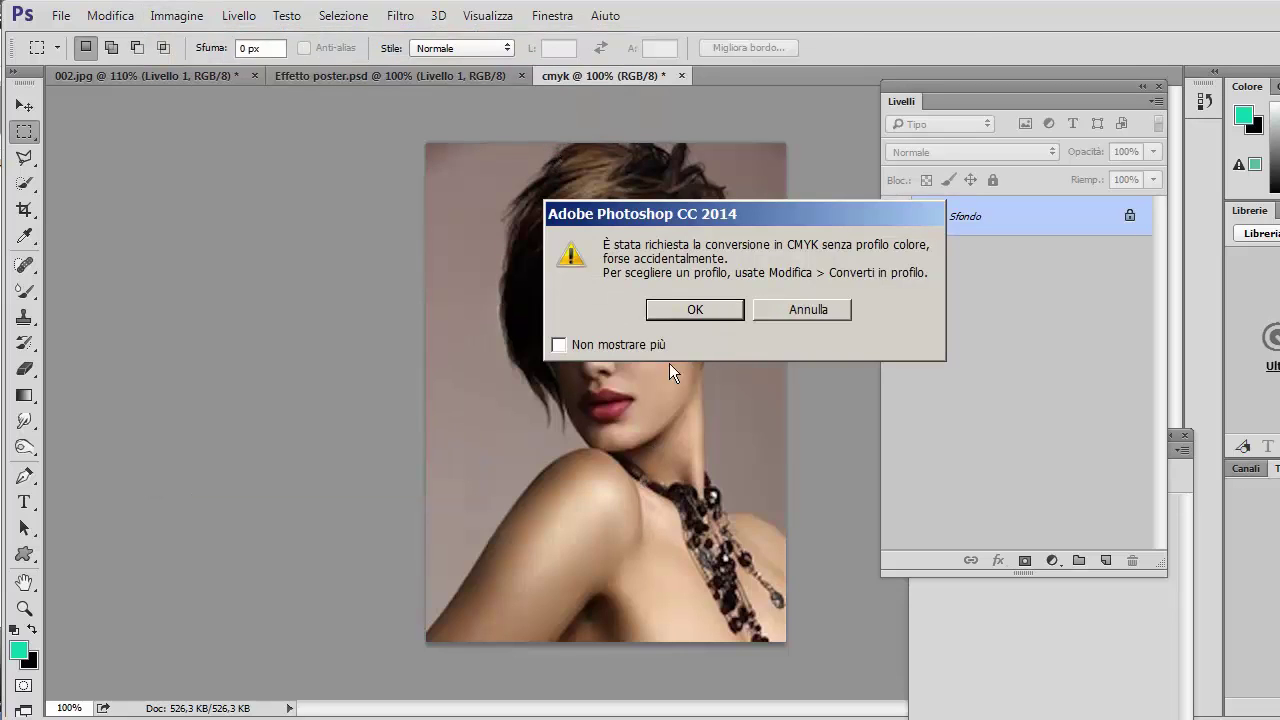
click(695, 310)
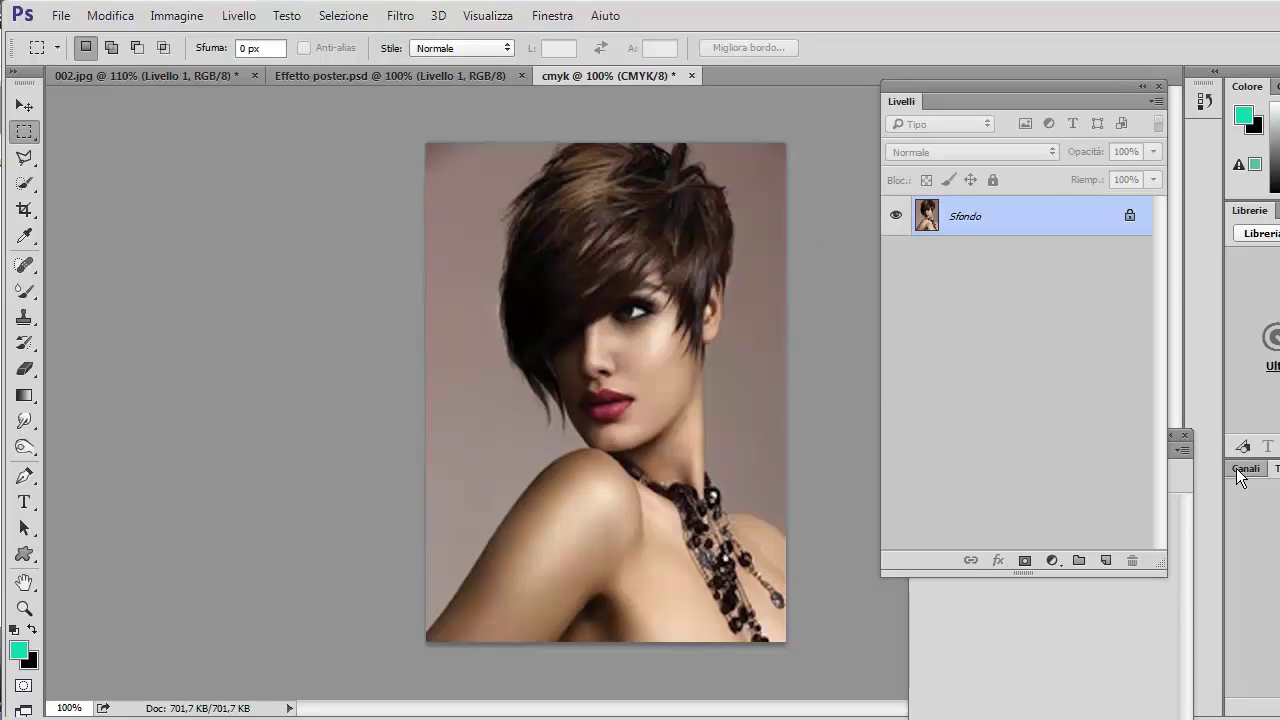
- Inspect the Cyan, Magenta, Giallo and Nero channels individually, then return to the CMYK composite
drag(1240, 477, 141, 146)
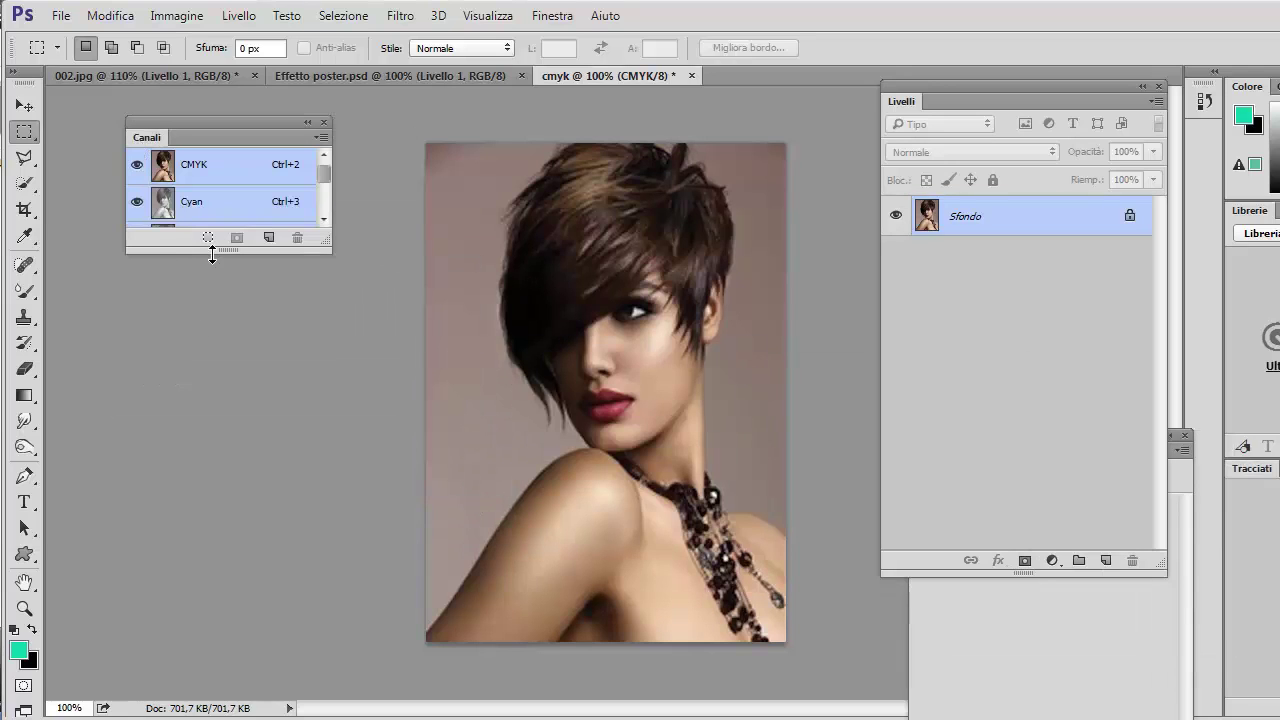
drag(211, 254, 211, 424)
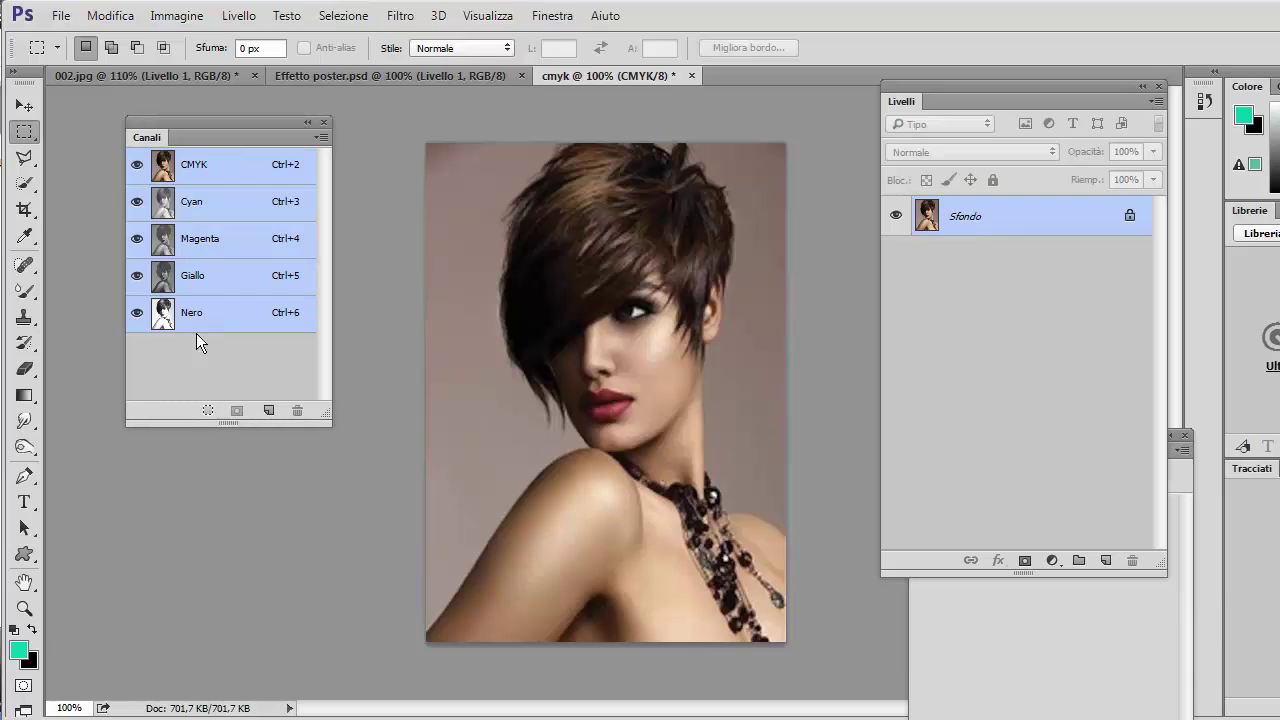
click(191, 206)
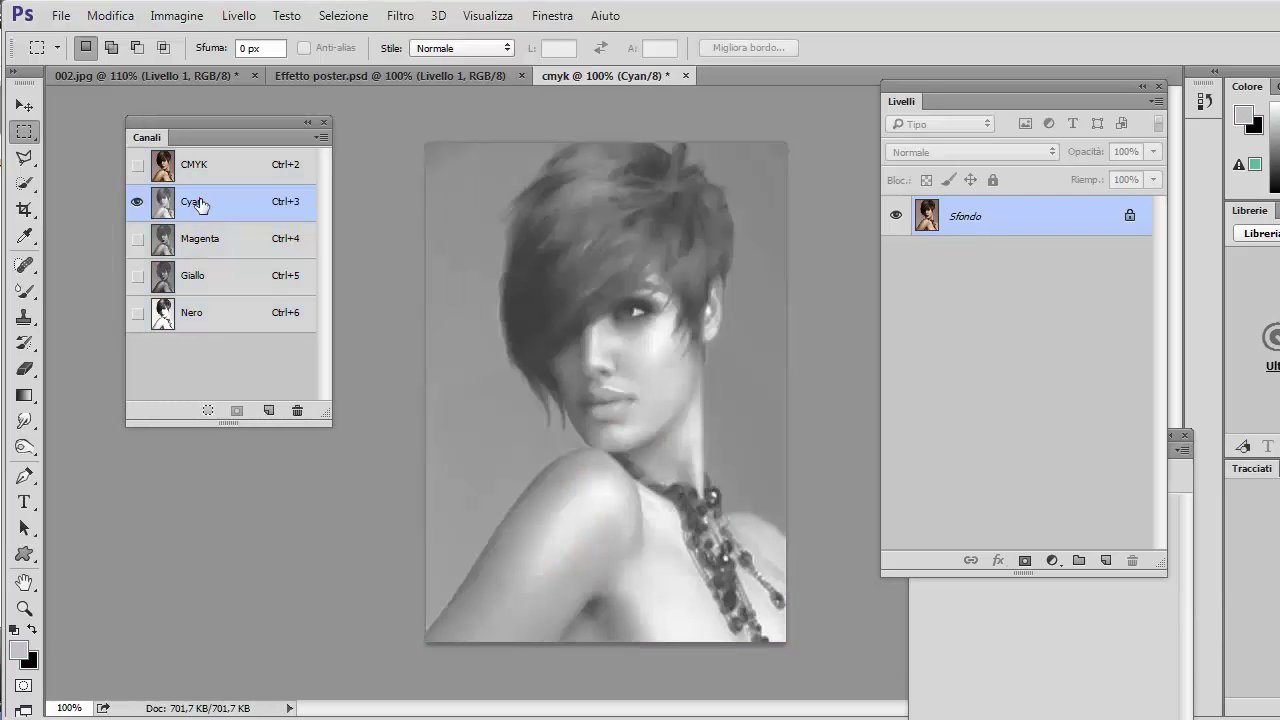
click(229, 247)
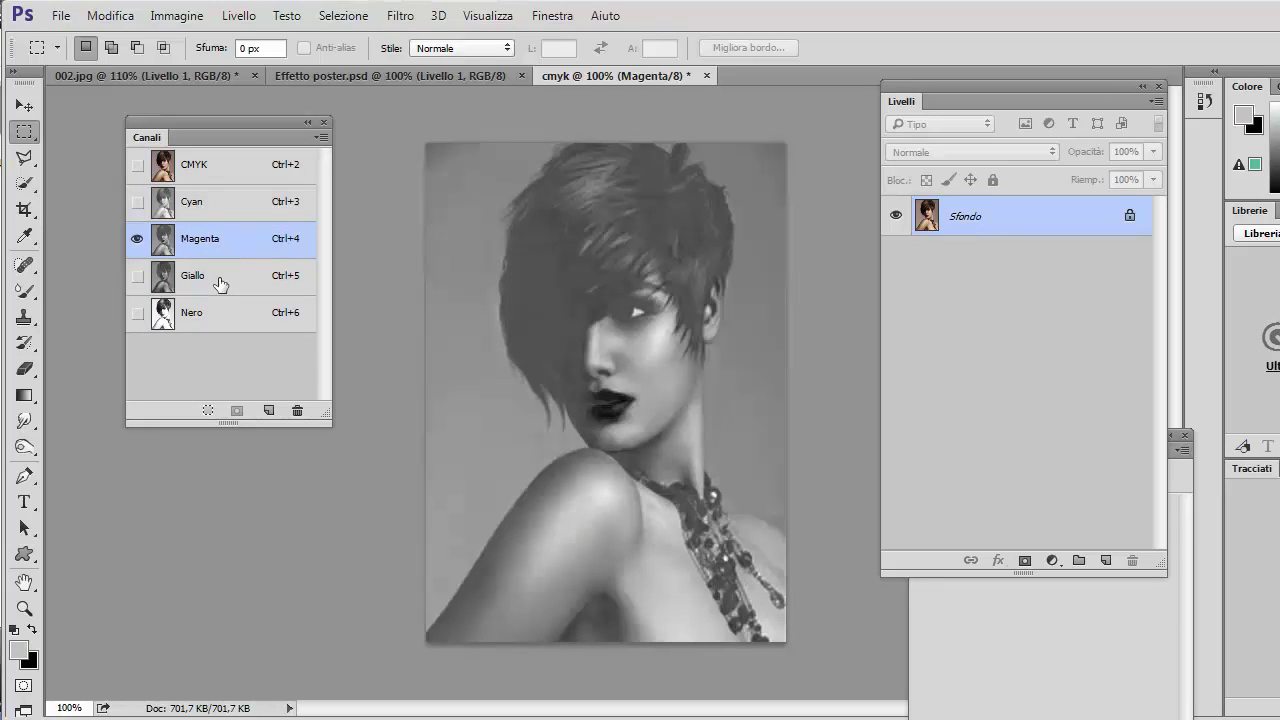
click(220, 285)
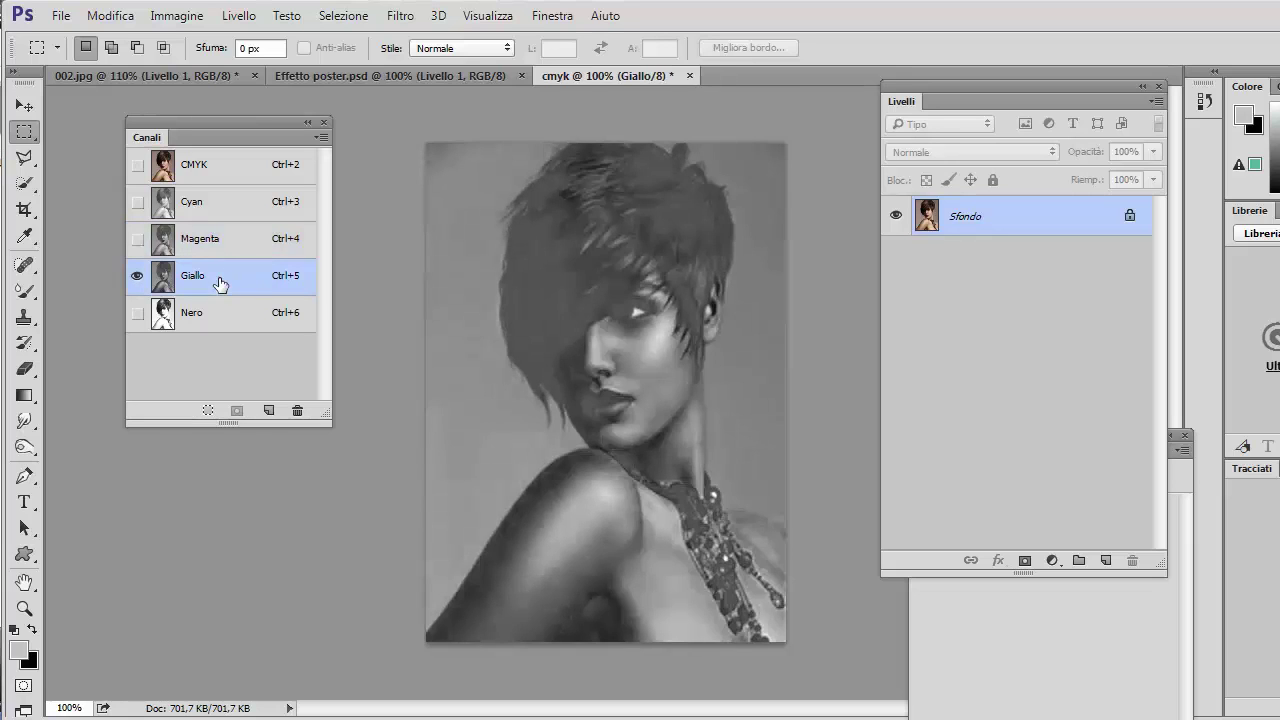
click(229, 242)
click(234, 210)
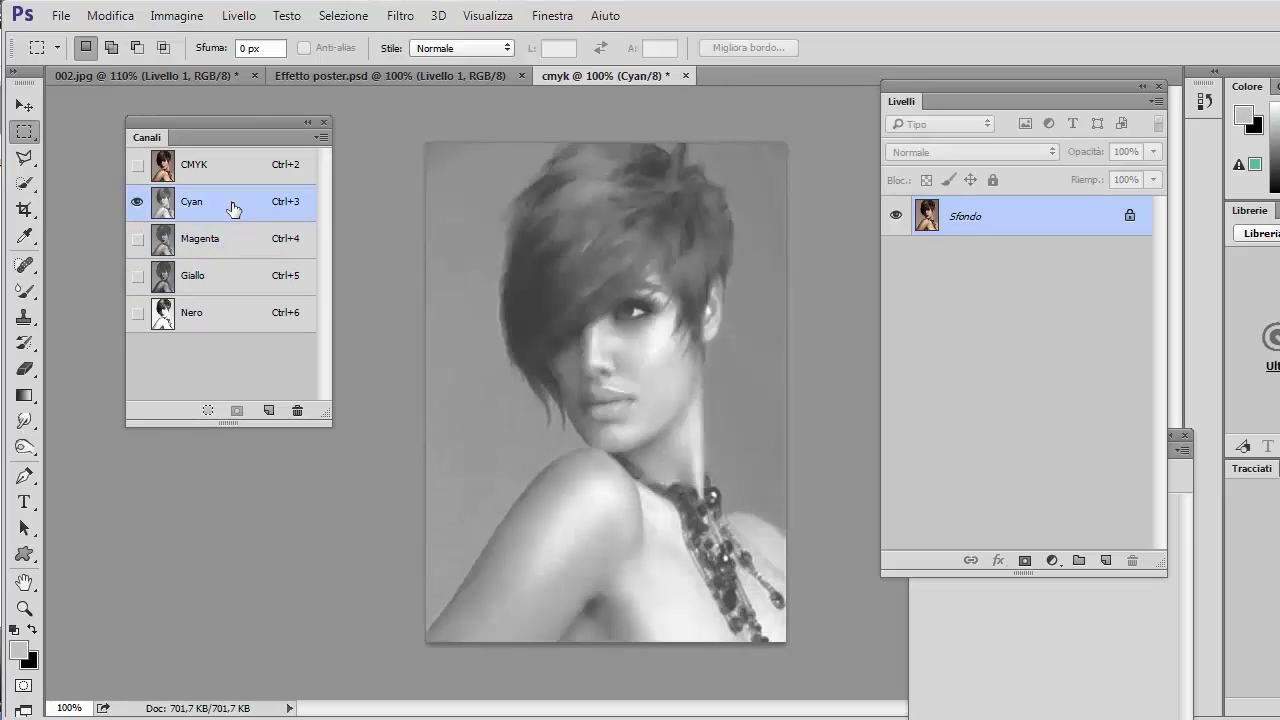
click(236, 326)
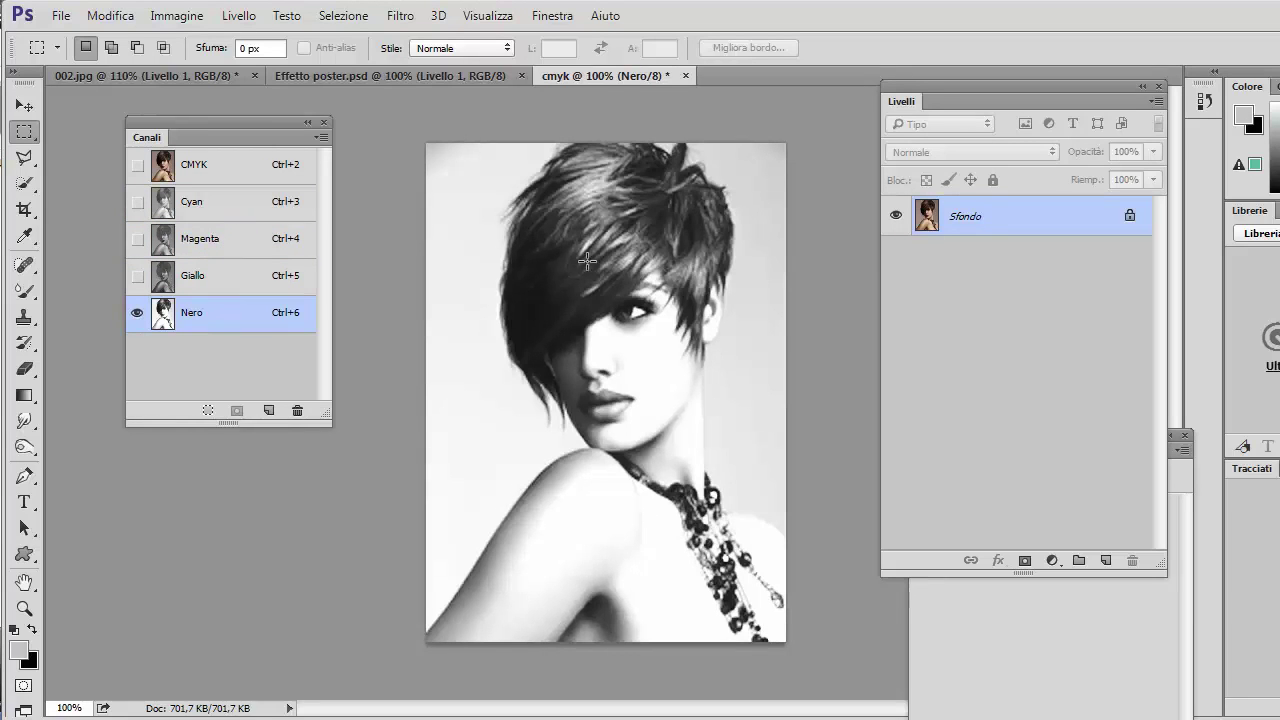
key(ctrl+2)
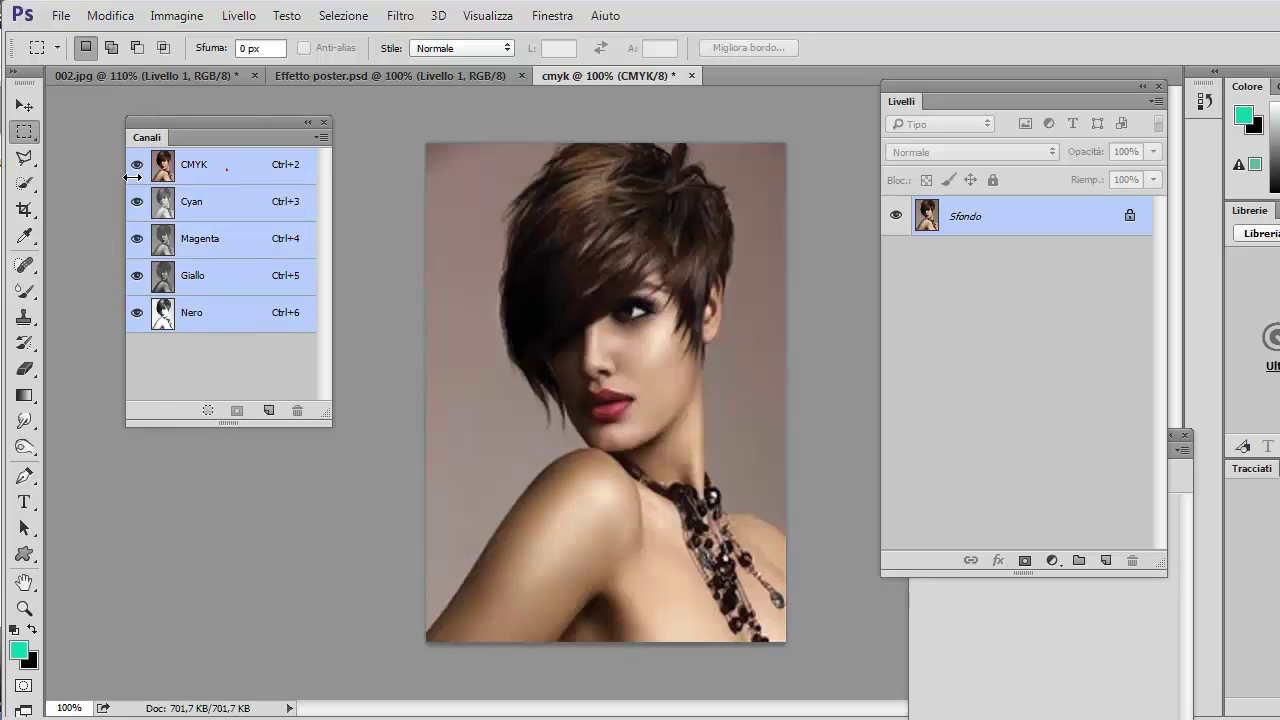
mouse_move(242, 131)
mouse_down()
mouse_move(1195, 468)
mouse_move(1037, 470)
mouse_up()
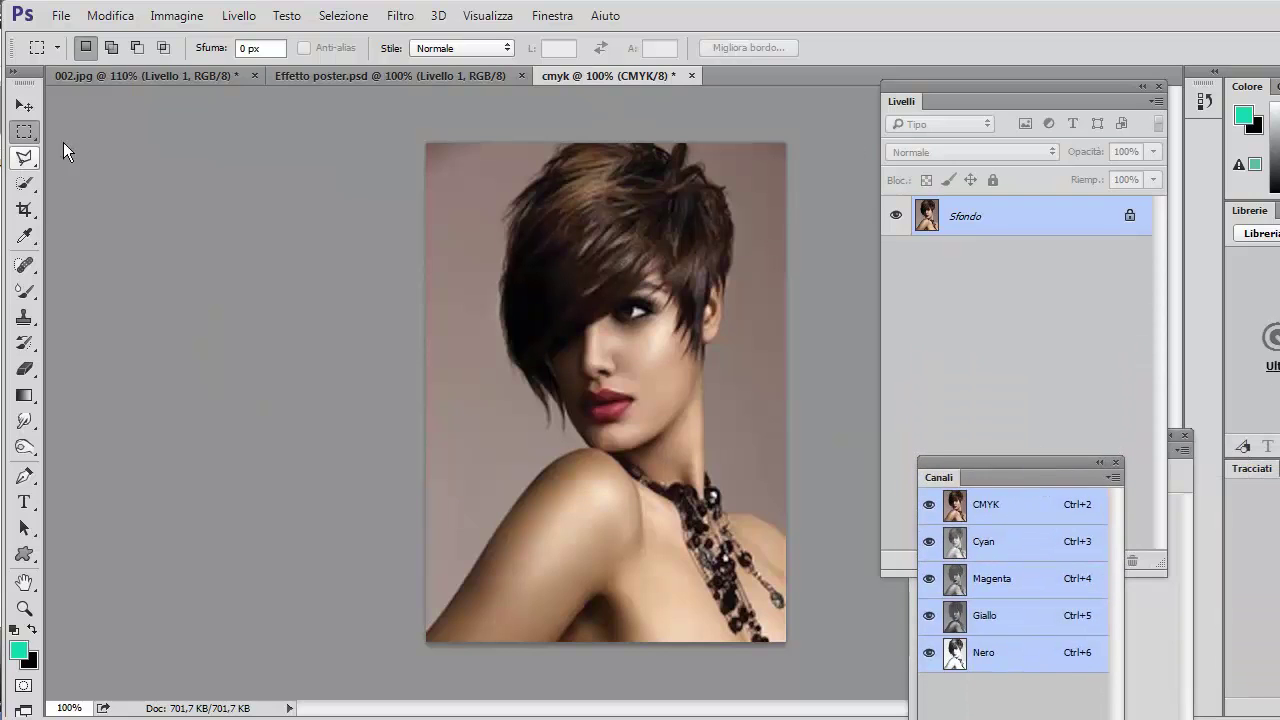
- Apply the cmyk document's Nero channel to 002.jpg's Livello 1 in Scolora mode
click(174, 77)
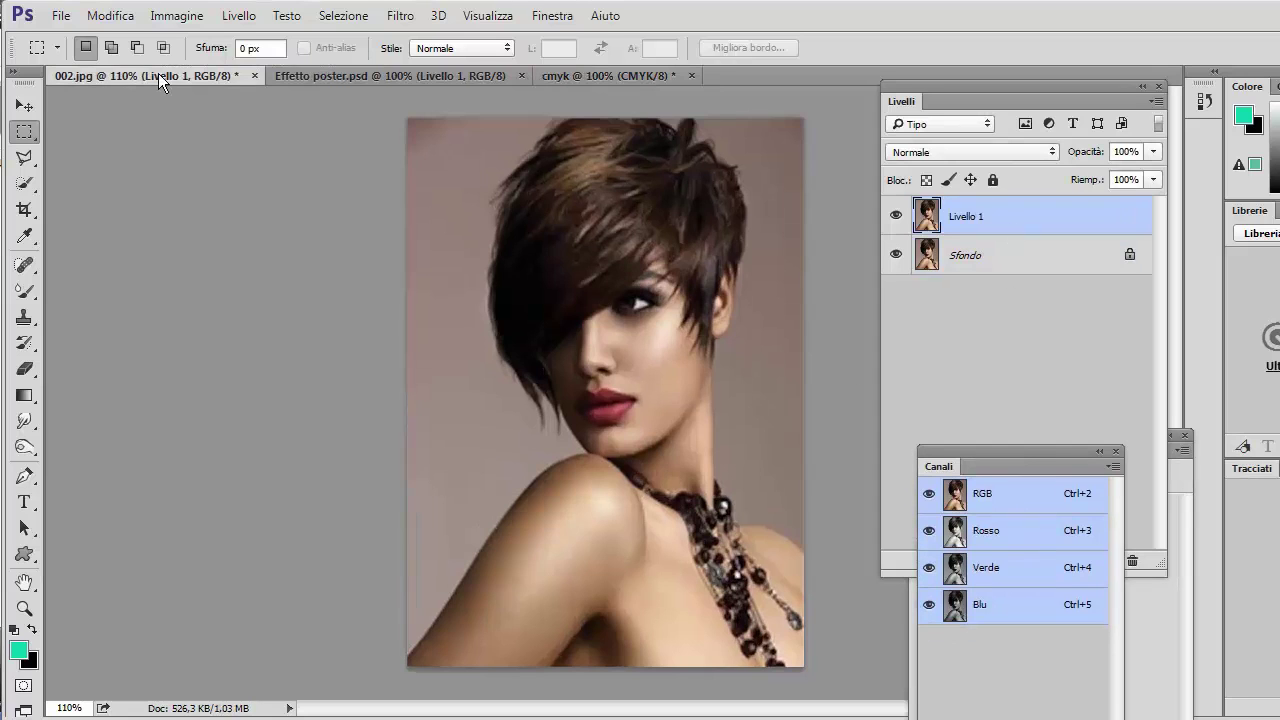
click(176, 16)
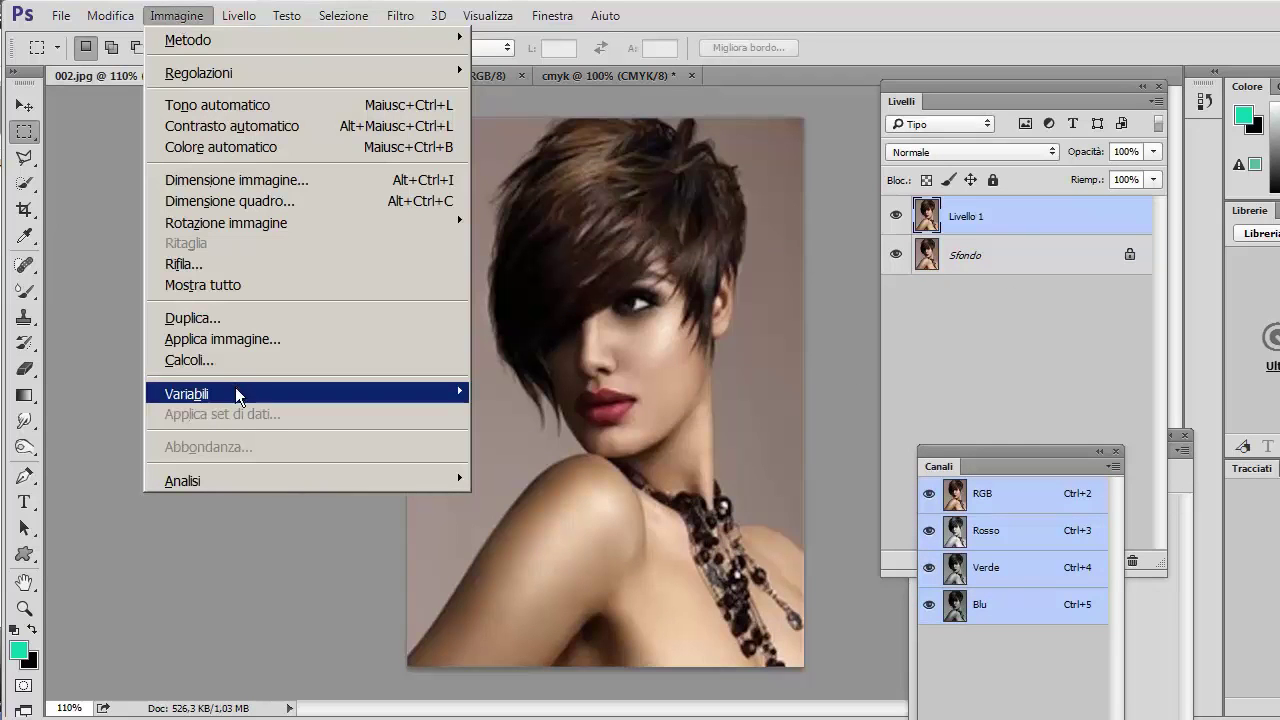
click(237, 340)
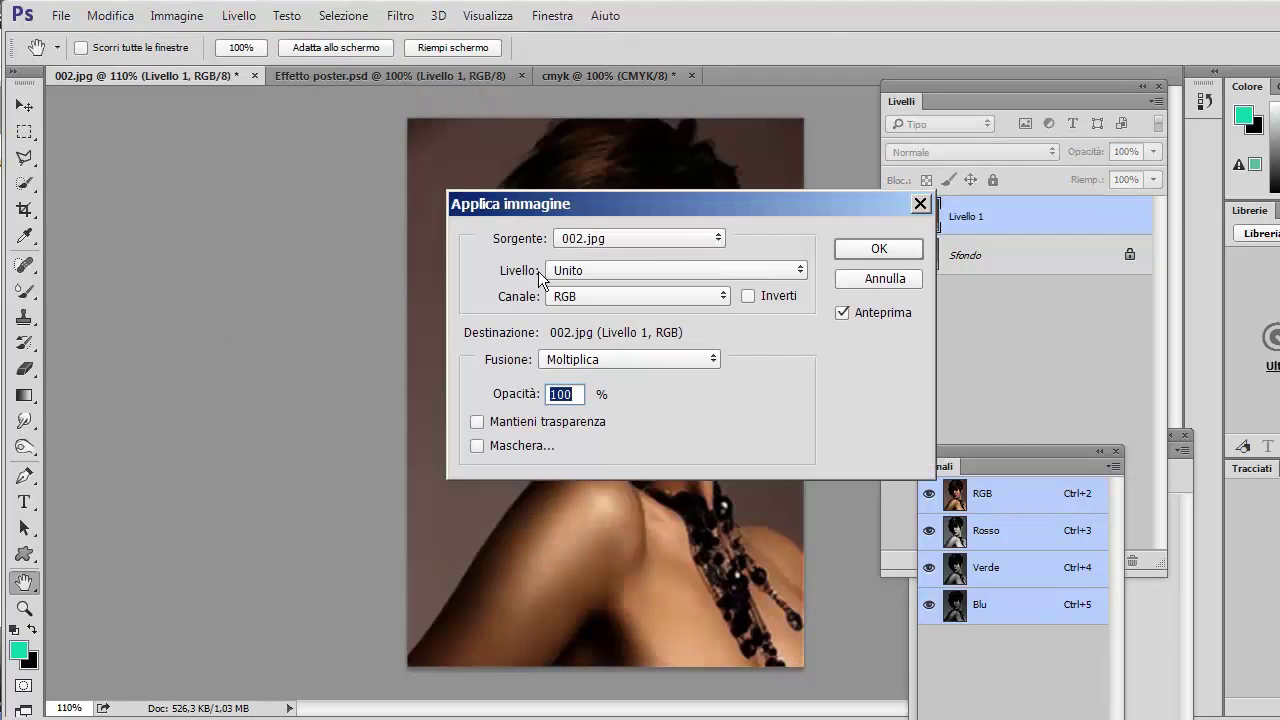
drag(662, 203, 299, 146)
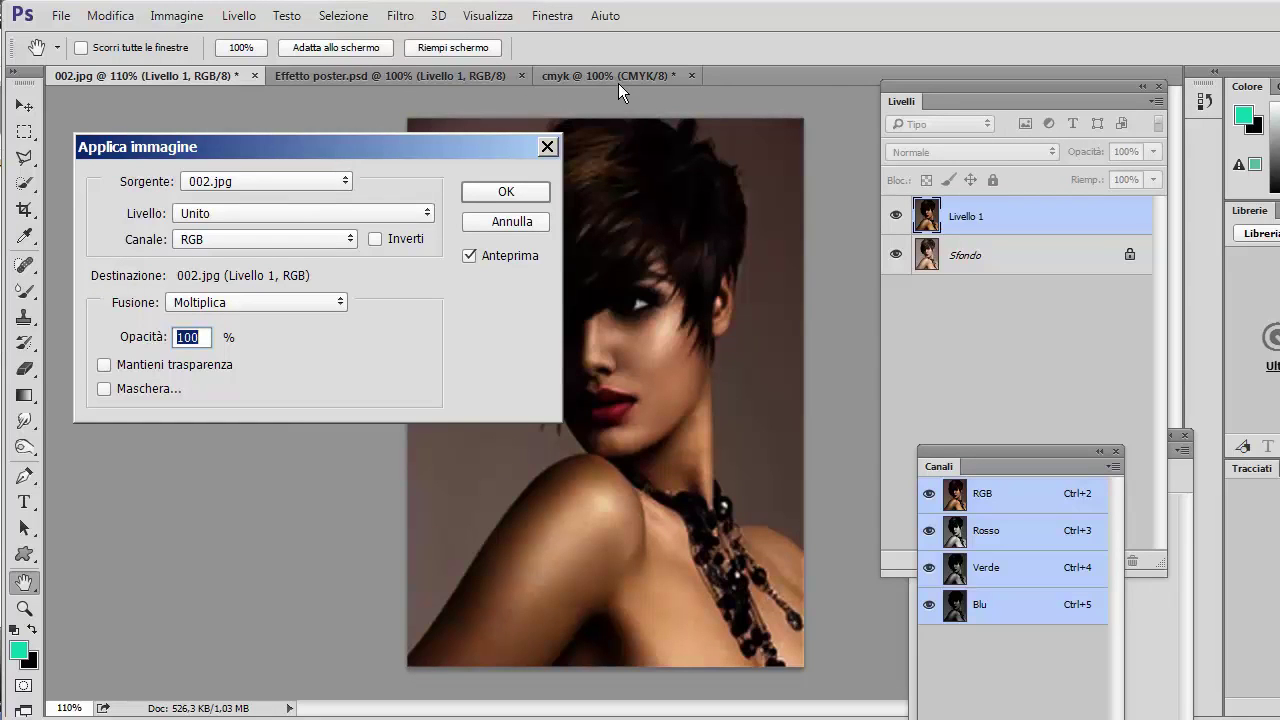
click(345, 185)
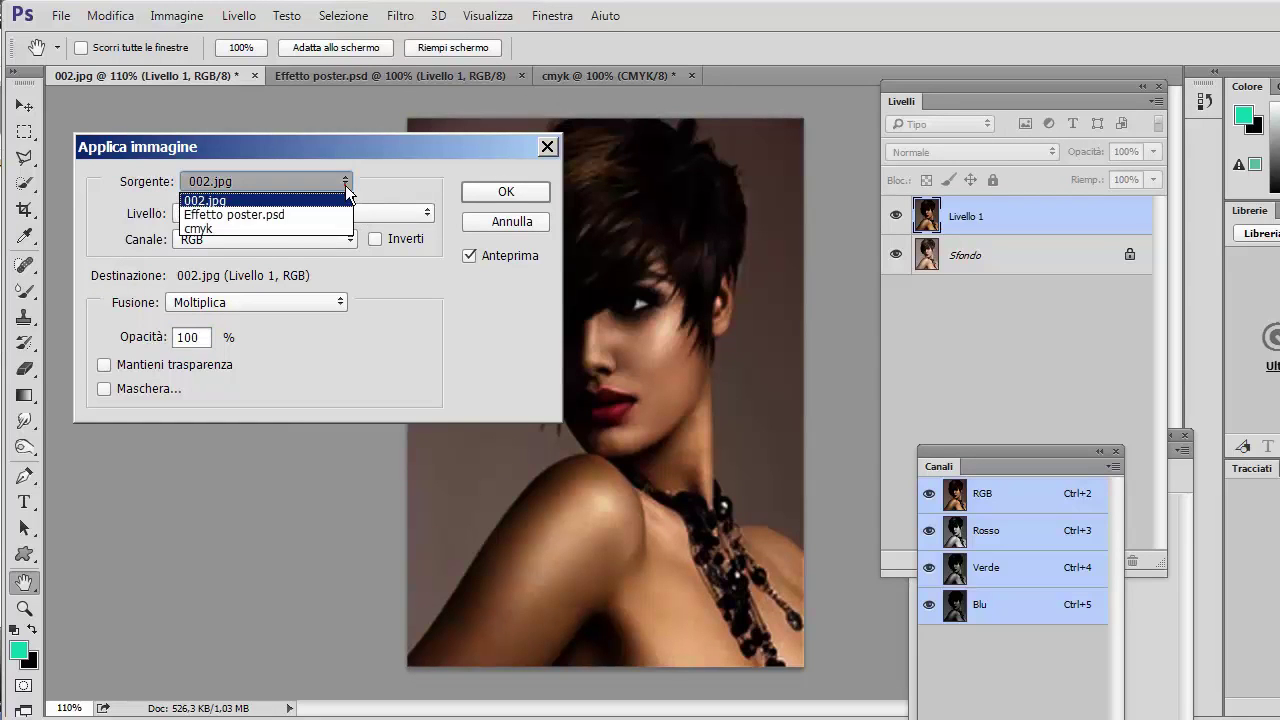
click(302, 223)
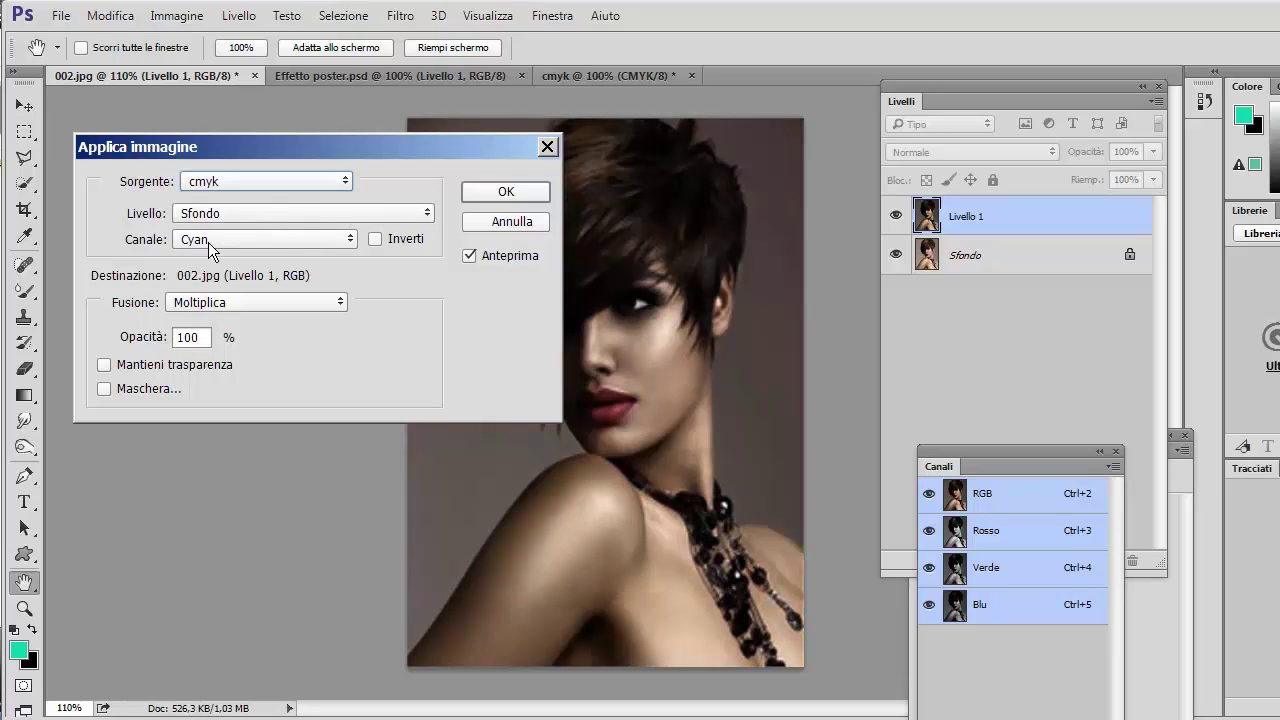
click(351, 241)
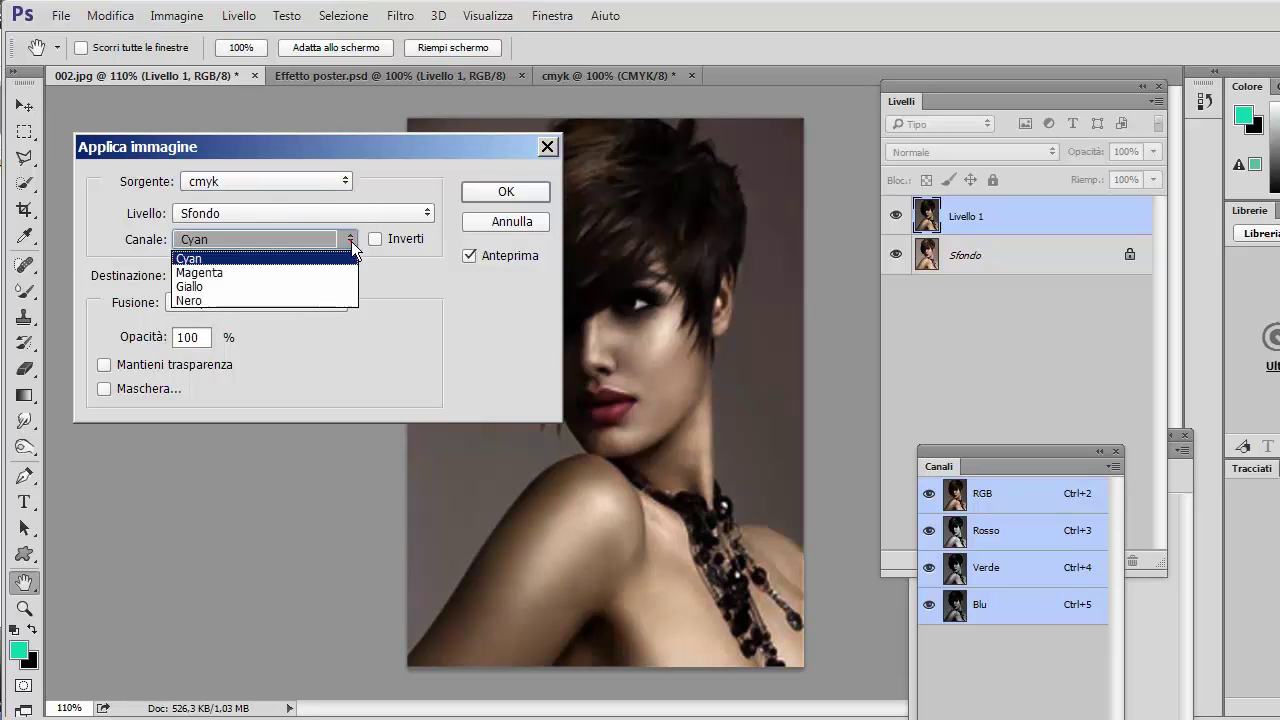
click(279, 301)
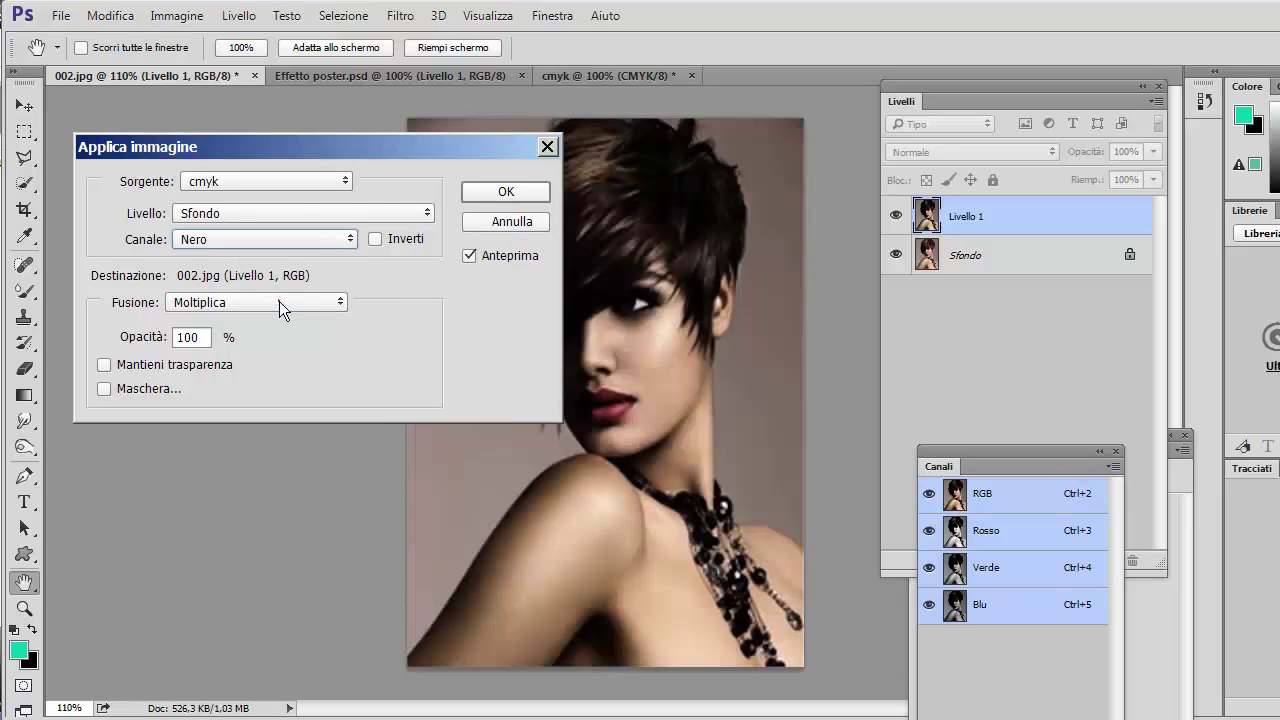
drag(271, 140, 229, 131)
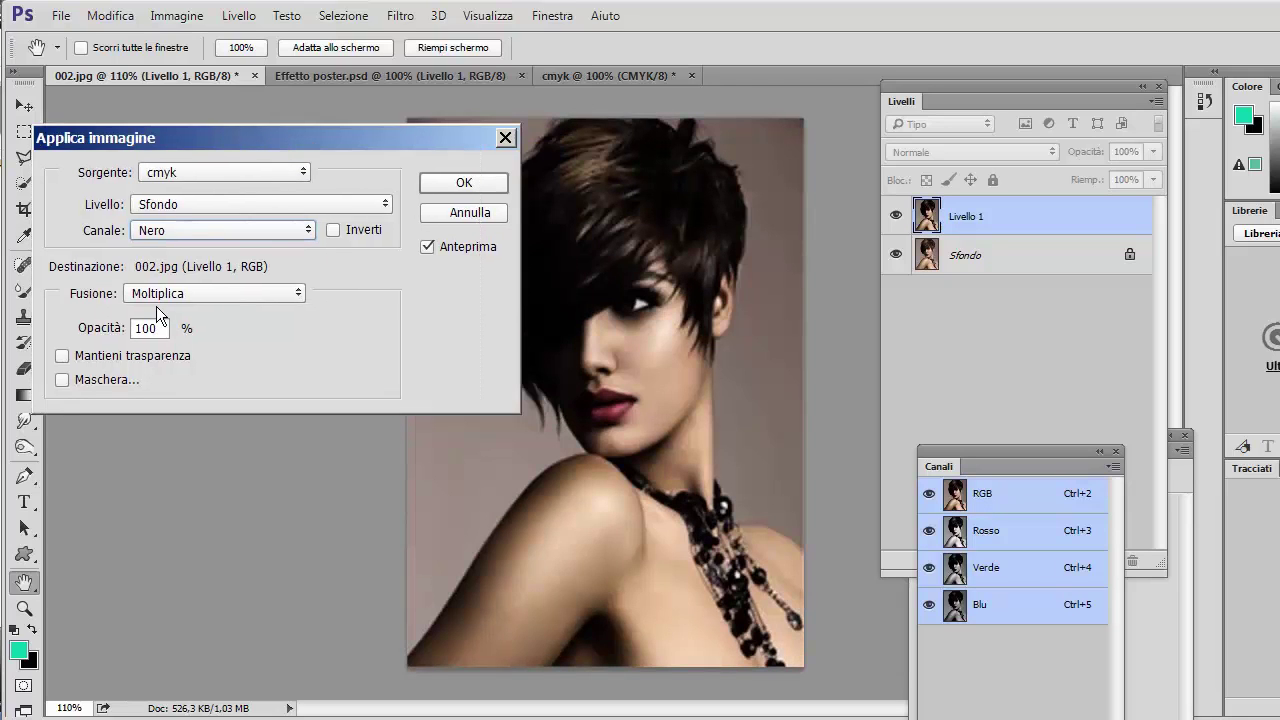
click(300, 293)
click(257, 437)
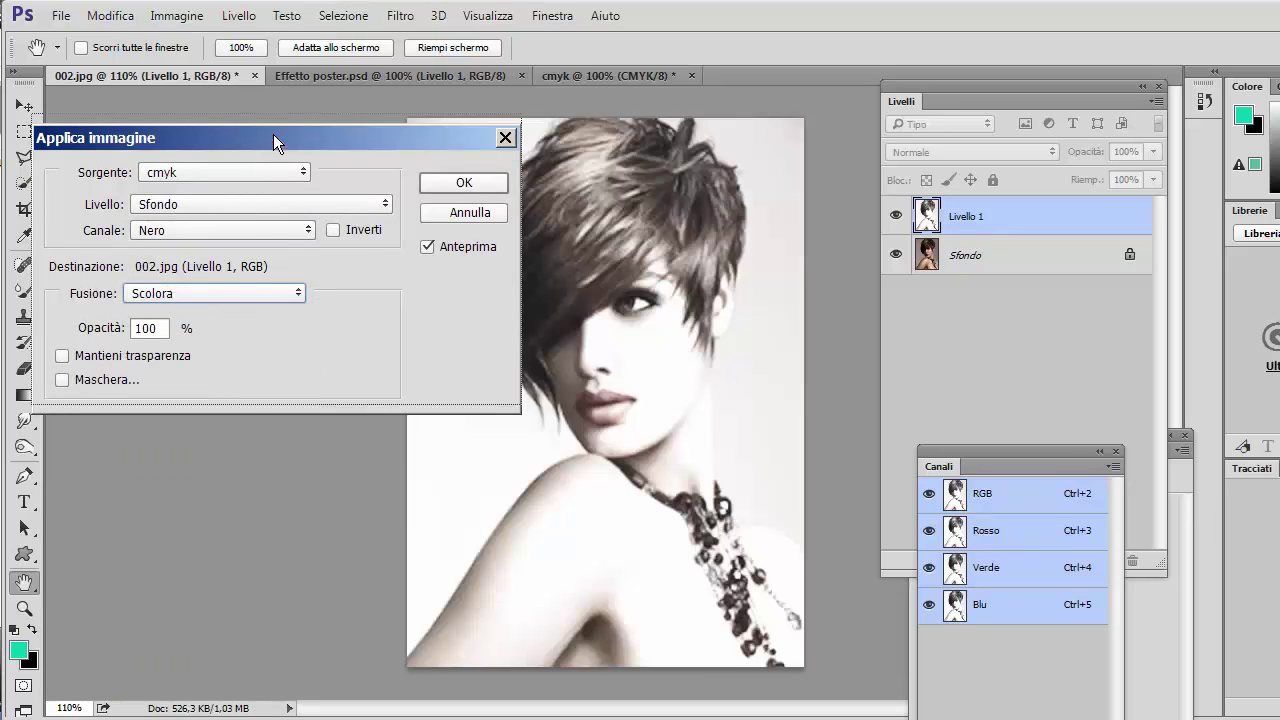
drag(273, 146, 273, 136)
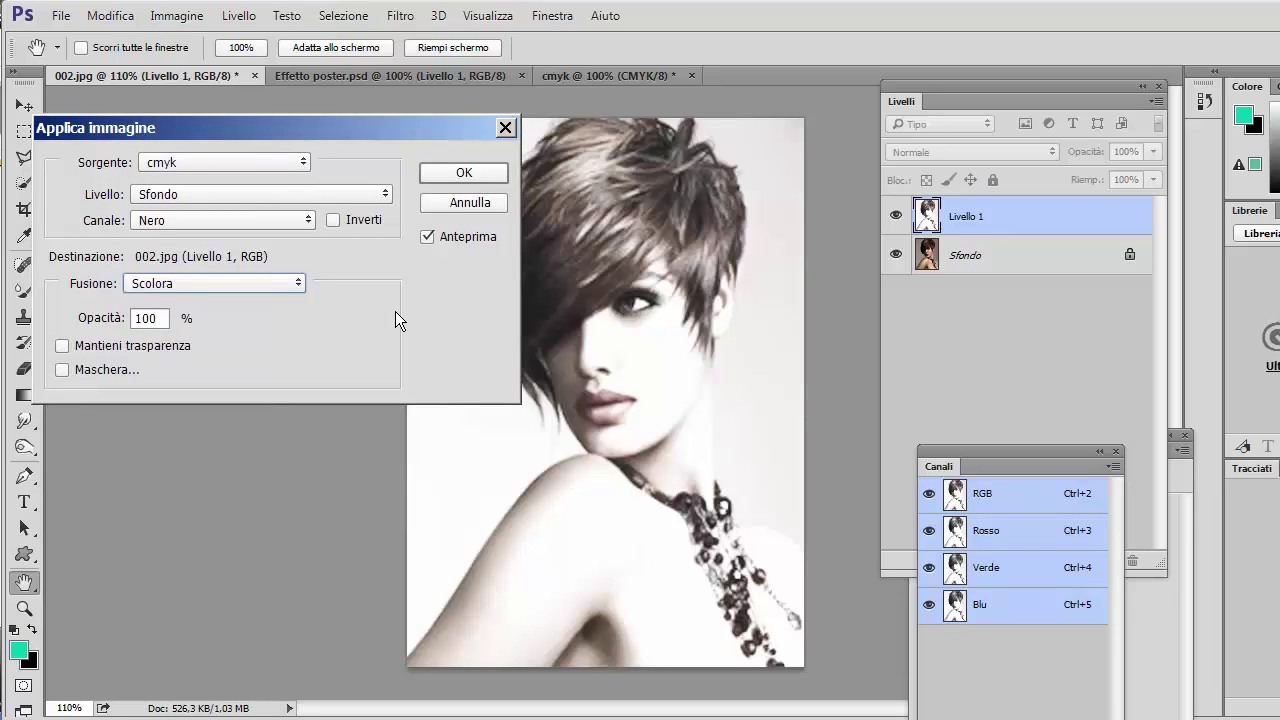
click(457, 175)
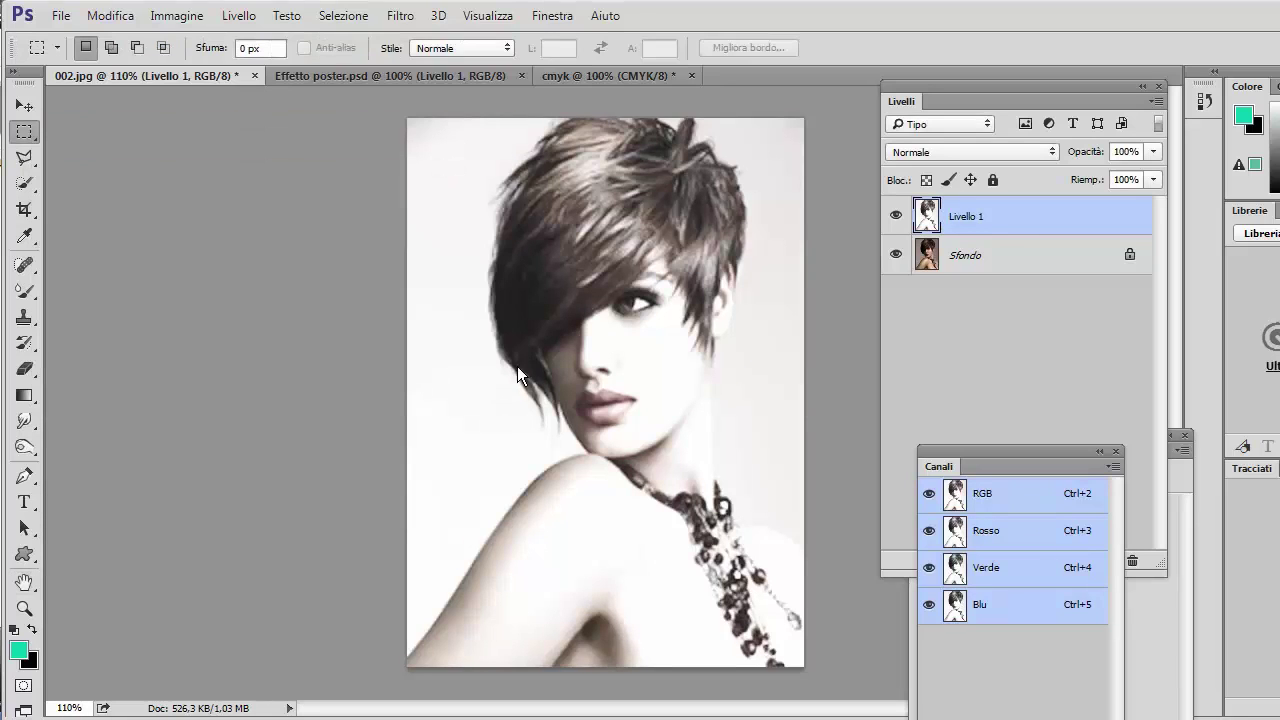
- Close cmyk without saving, and close Effetto poster.psd
click(689, 77)
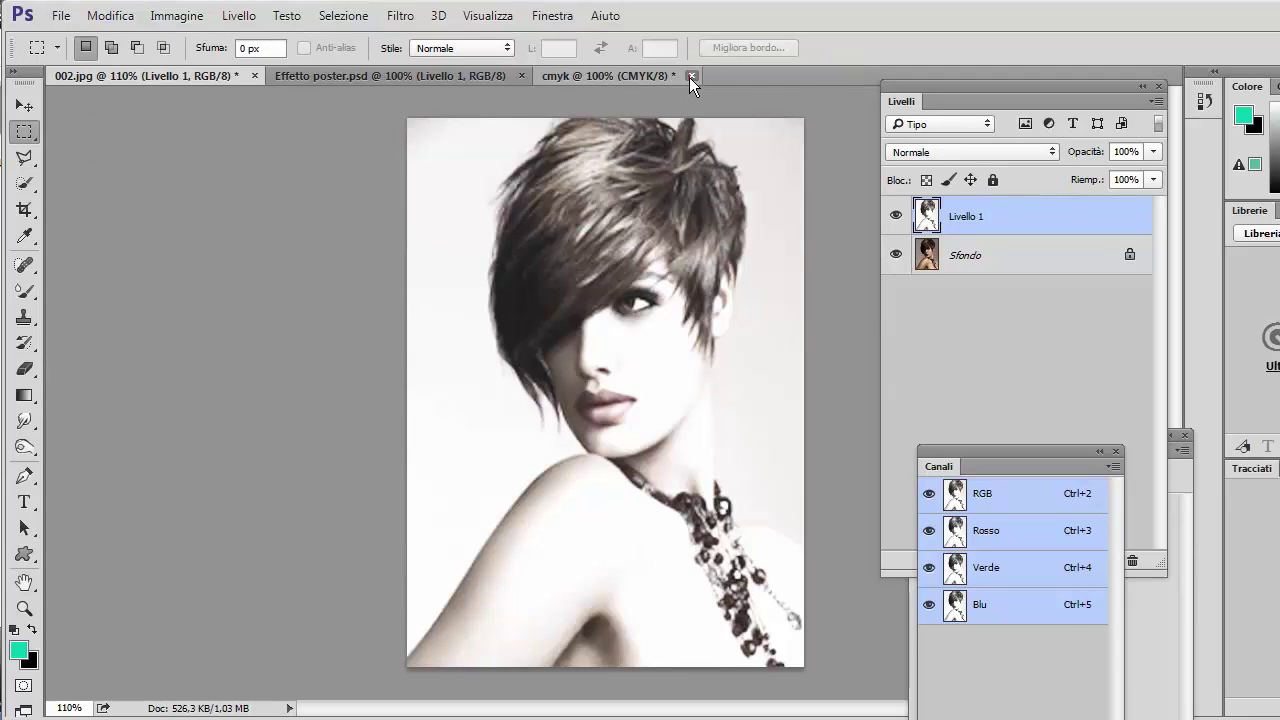
click(764, 296)
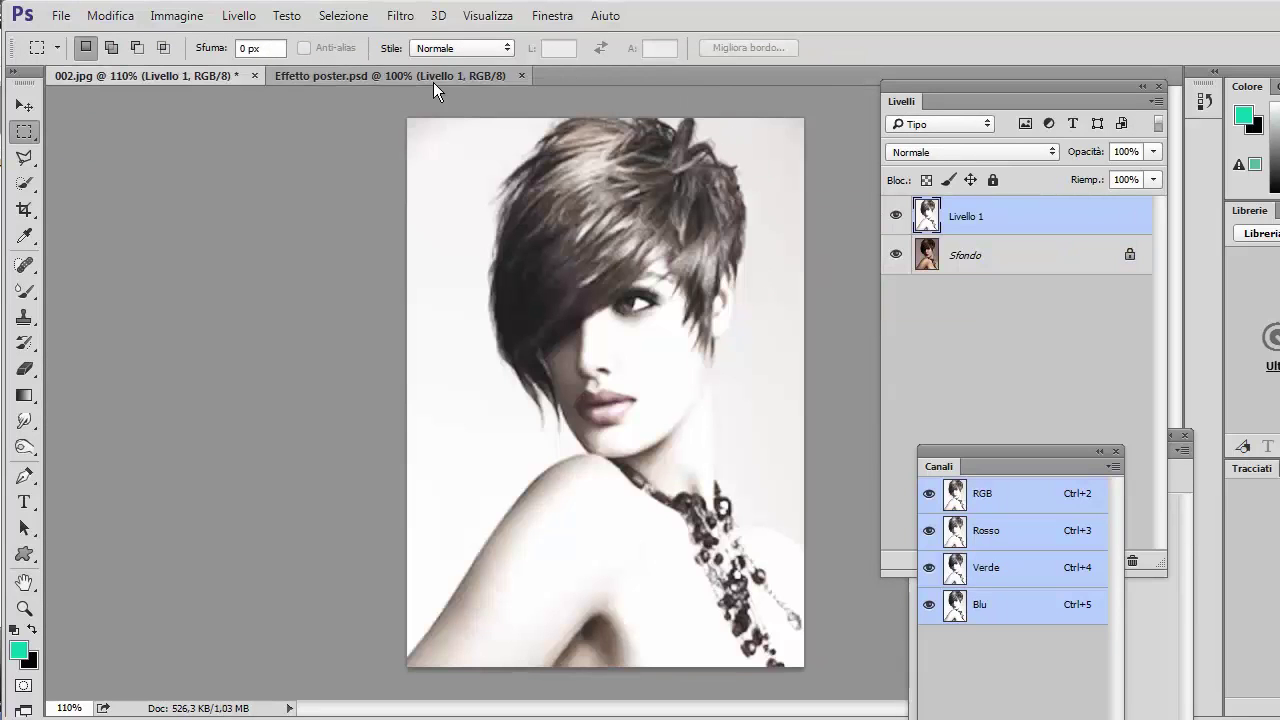
click(522, 77)
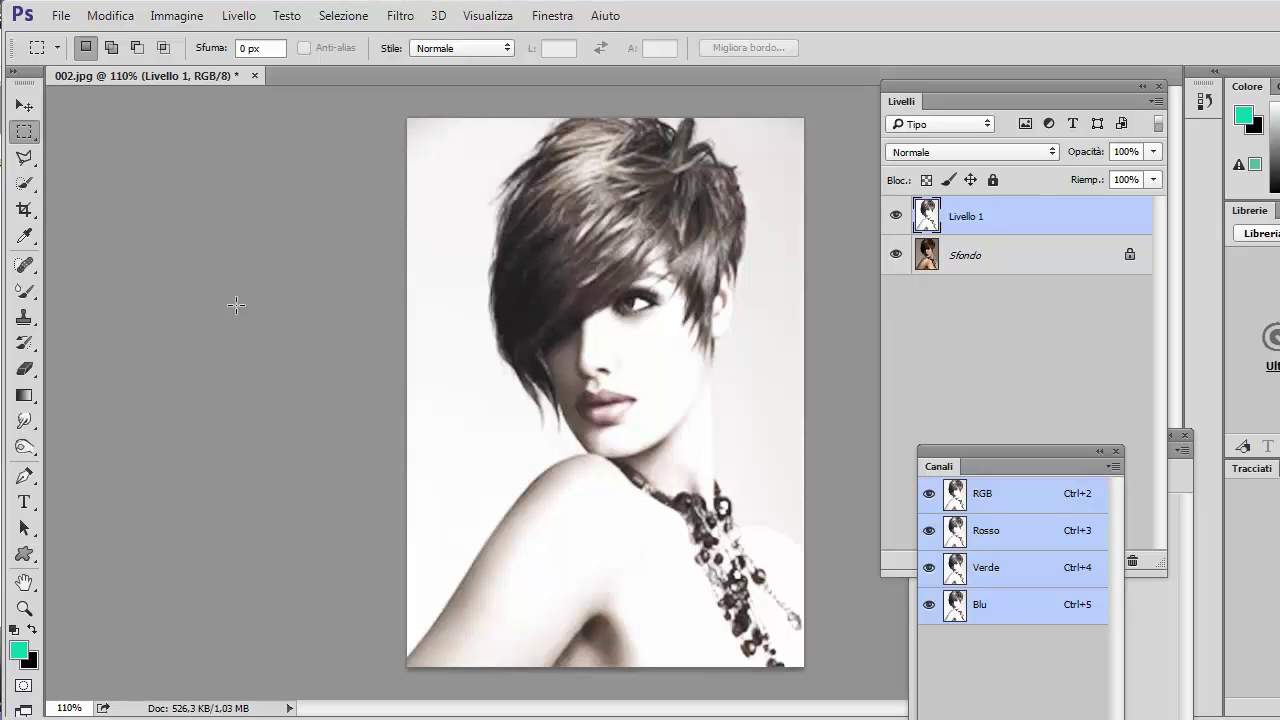
- Preview the Contorni poster effect on the portrait in the Filter Gallery
click(400, 16)
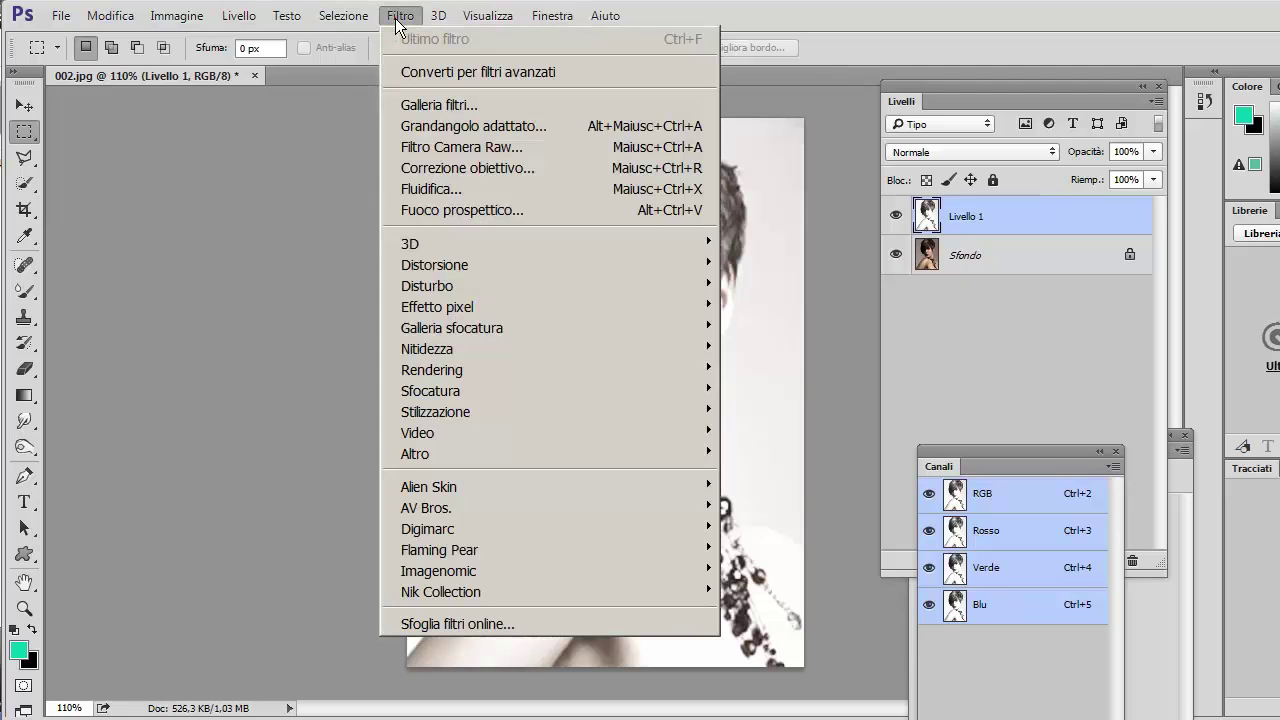
click(436, 106)
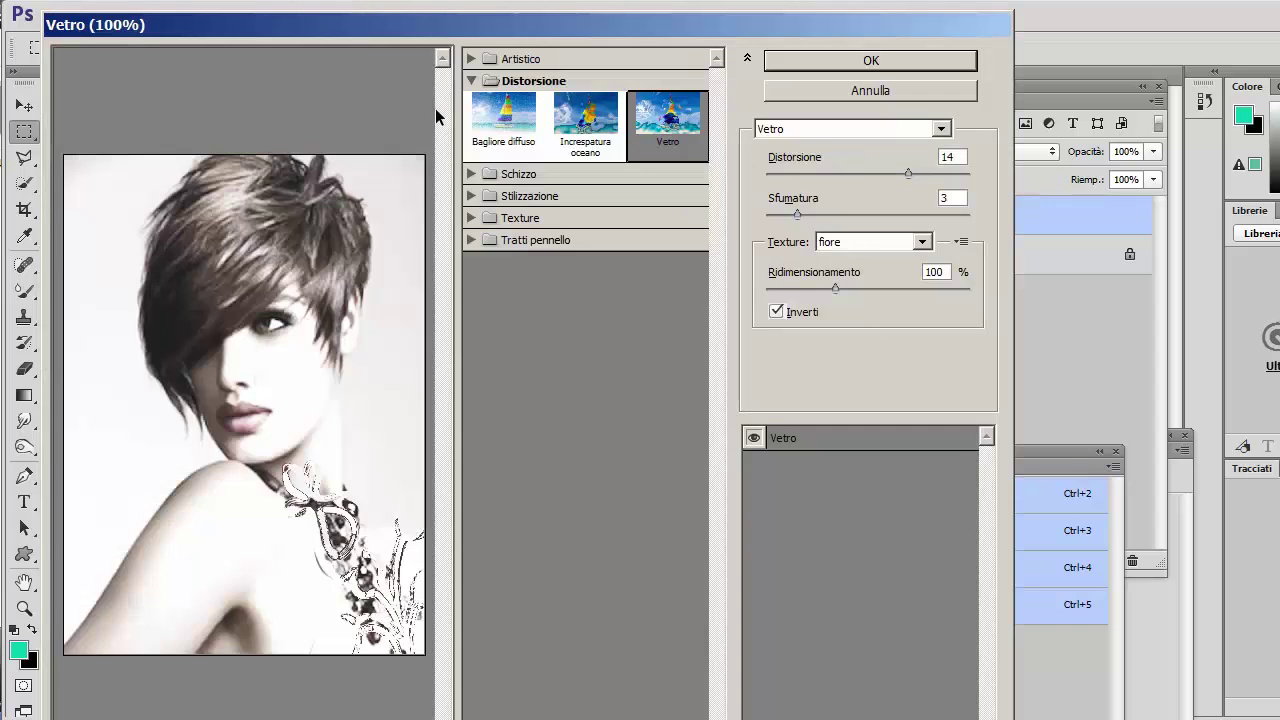
click(945, 130)
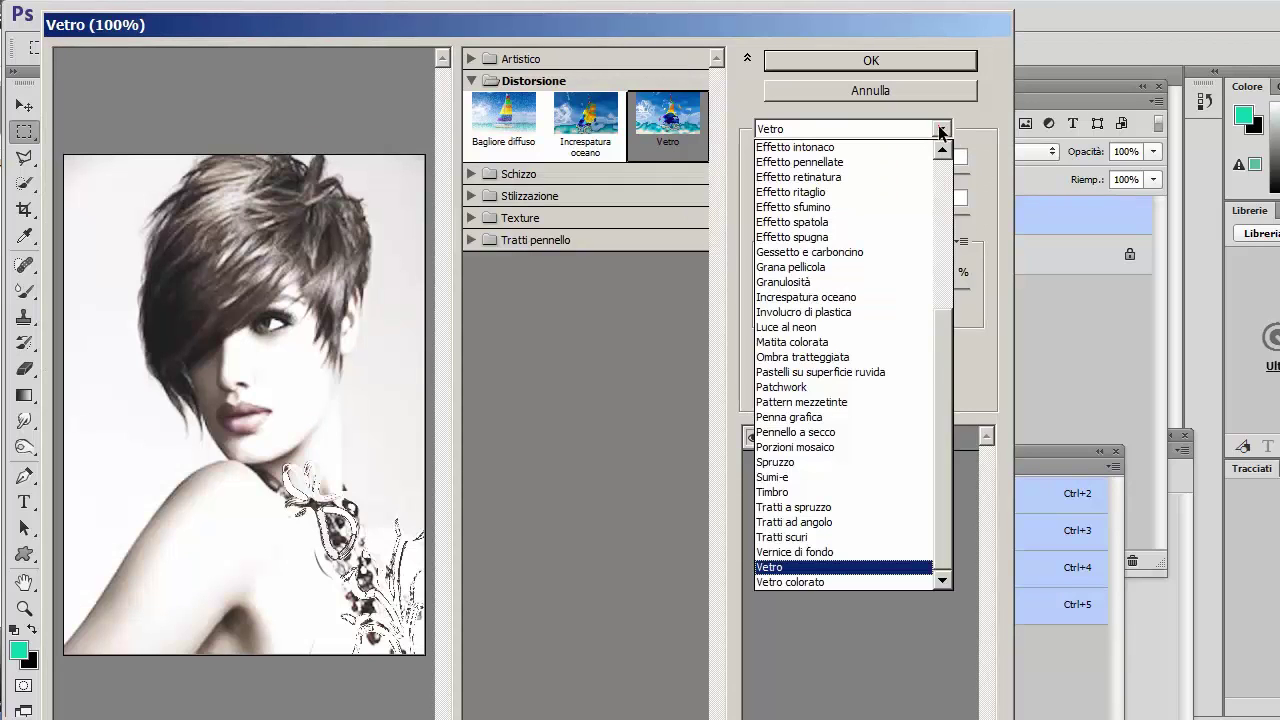
drag(944, 373, 932, 271)
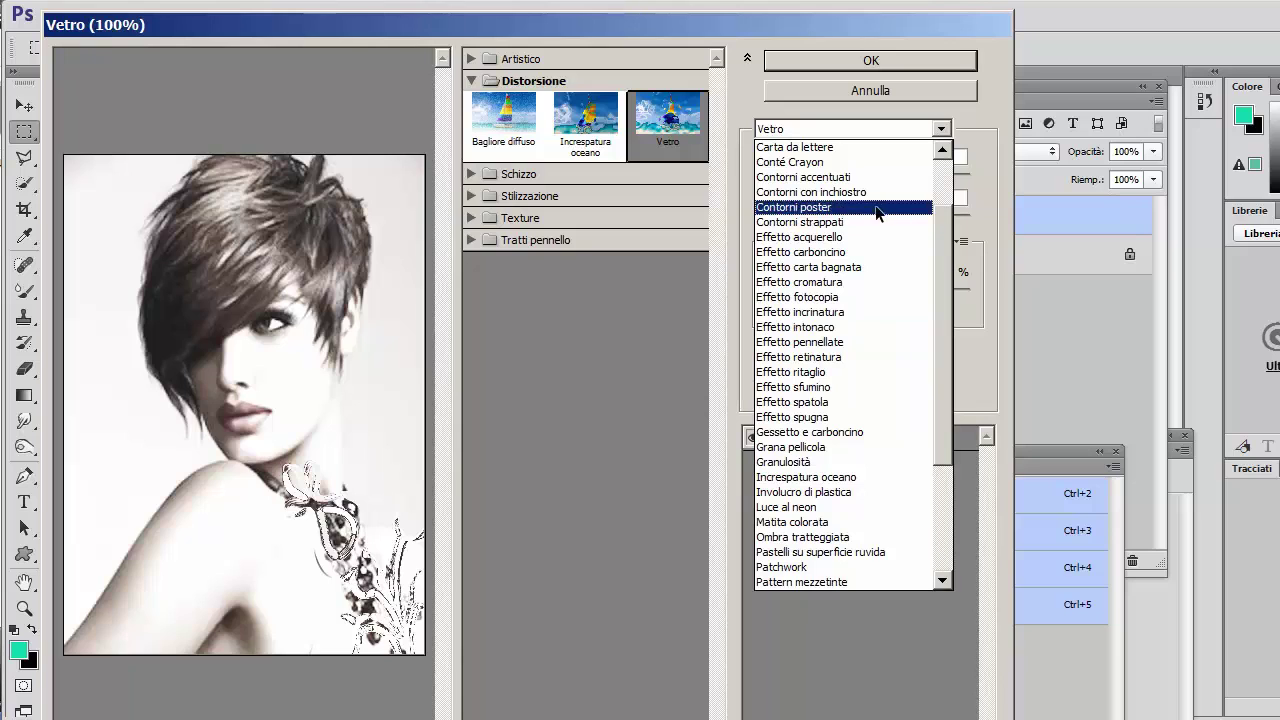
click(828, 207)
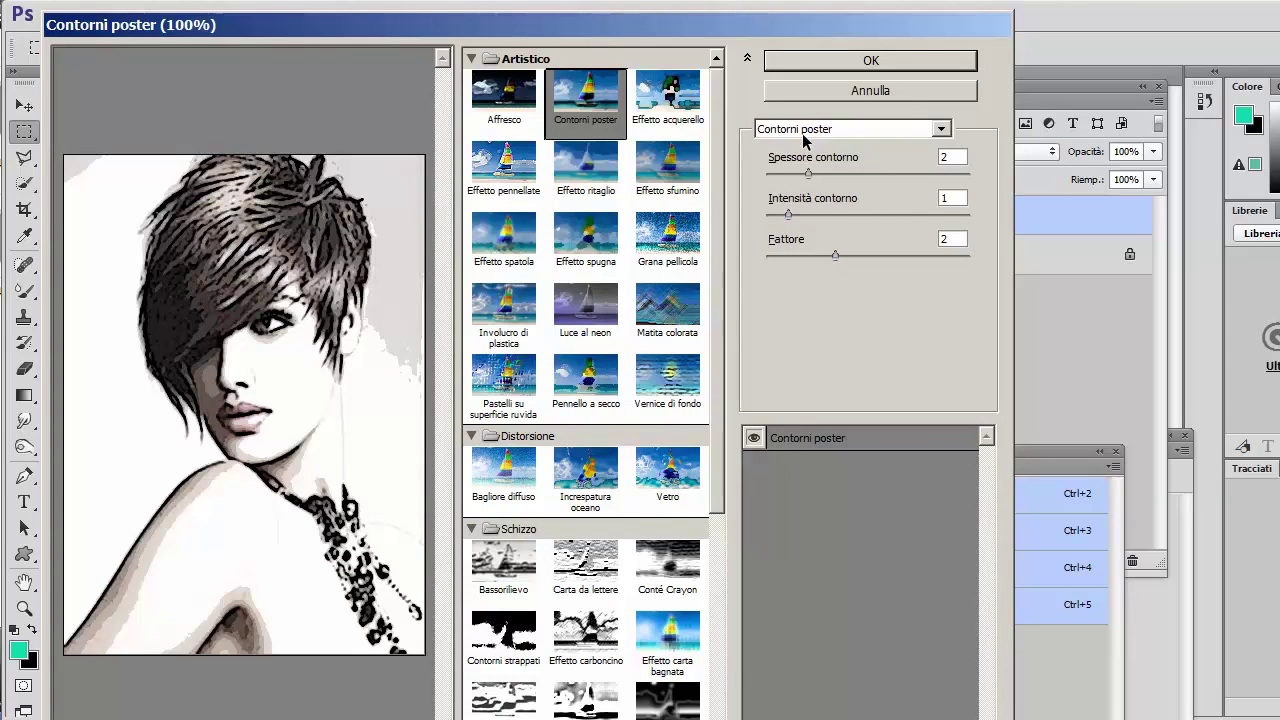
- Apply Contorni poster with Spessore contorno 3, Intensità contorno 3 and Fattore 0
drag(808, 174, 824, 176)
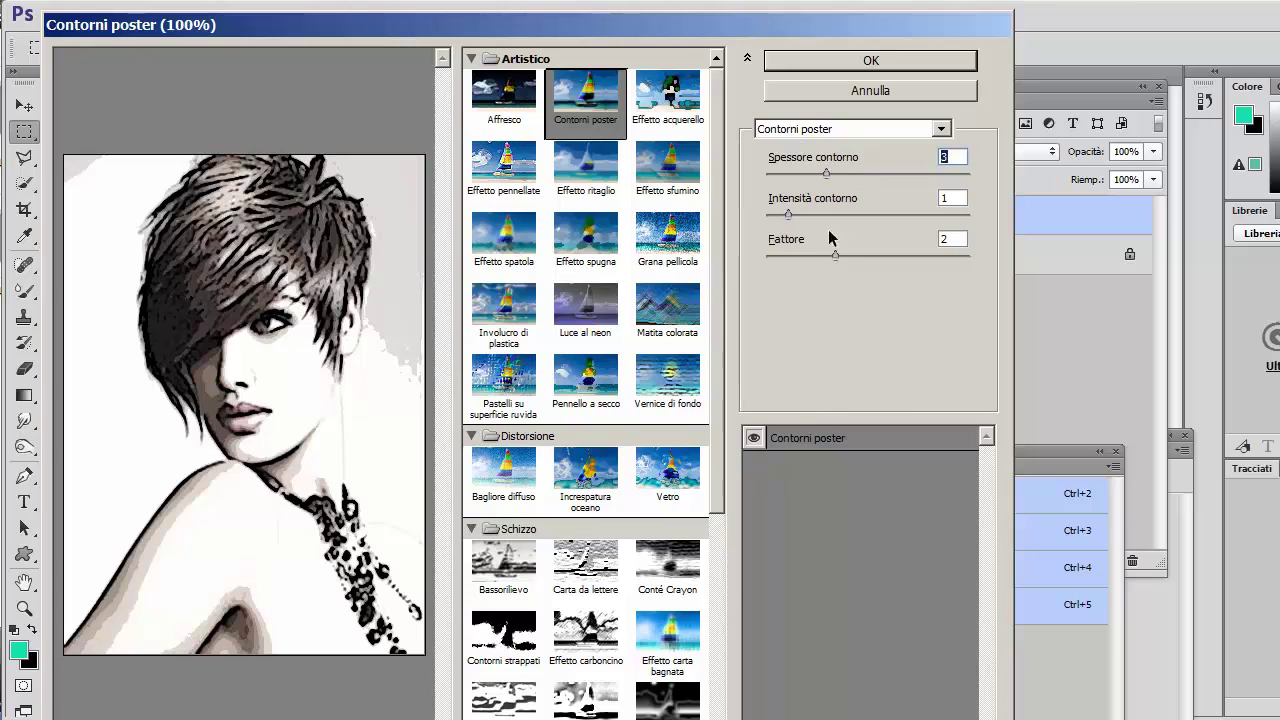
drag(787, 216, 824, 224)
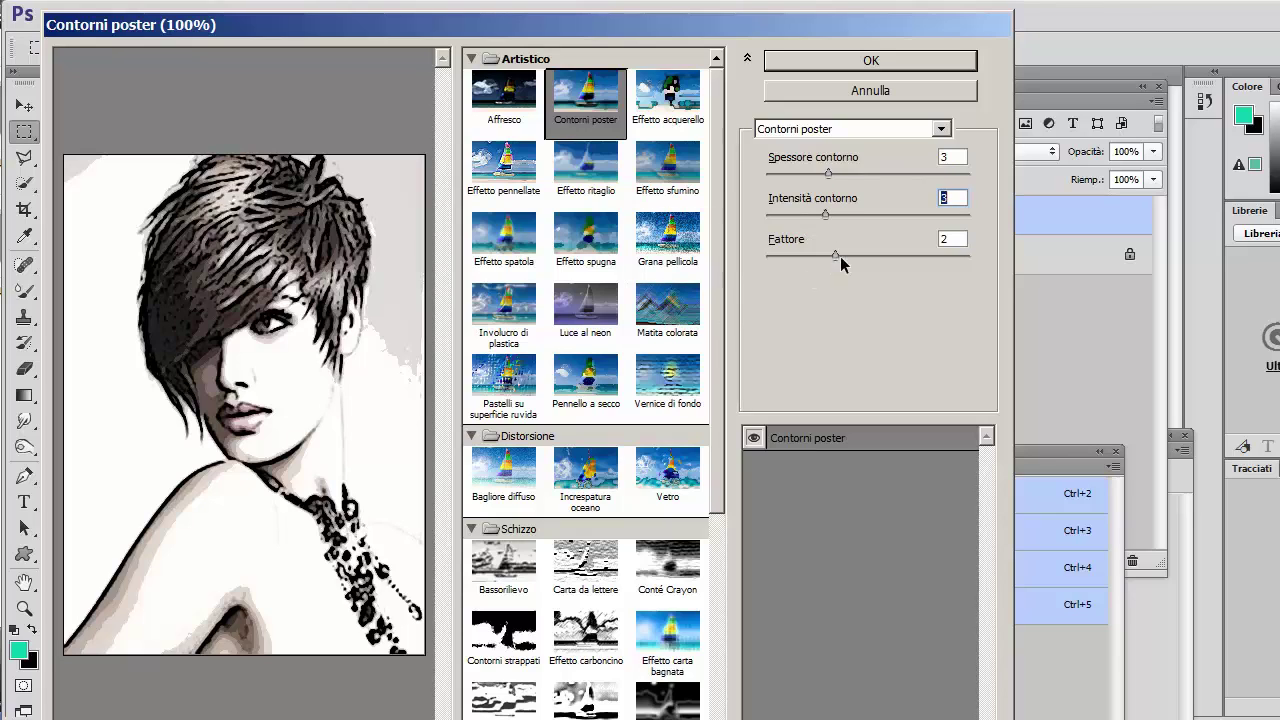
click(839, 257)
drag(839, 257, 829, 257)
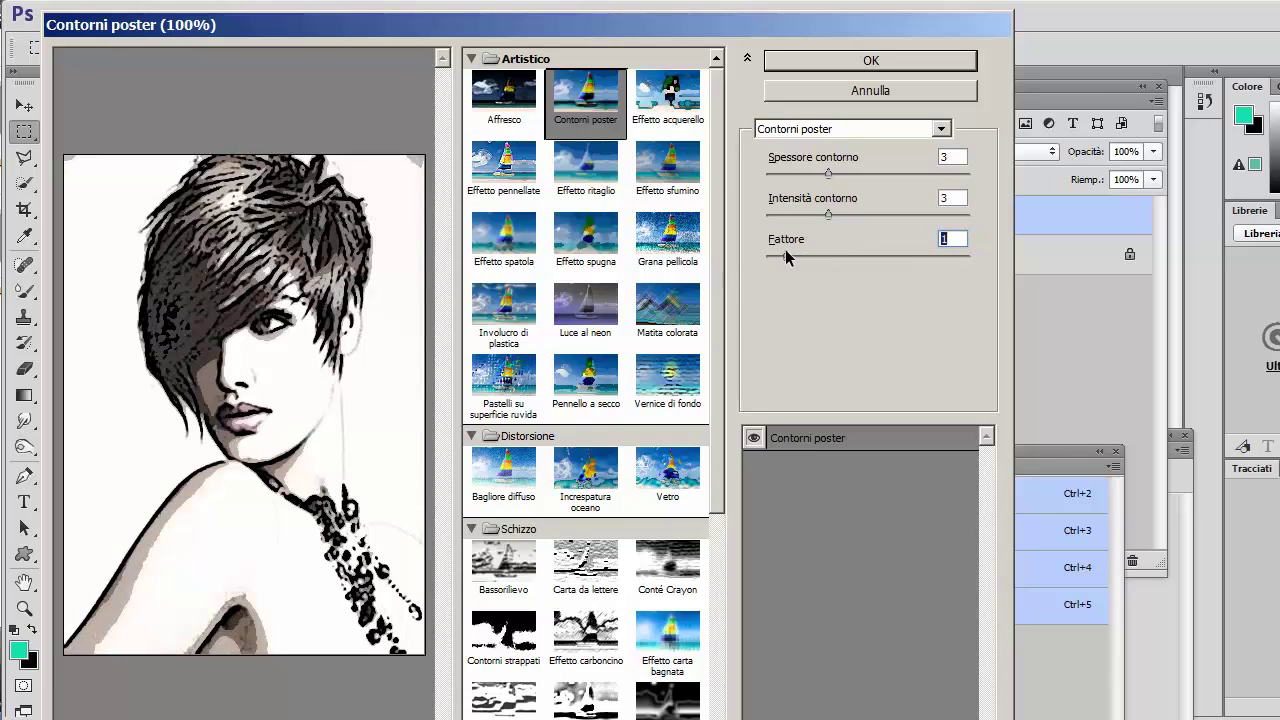
drag(785, 250, 777, 250)
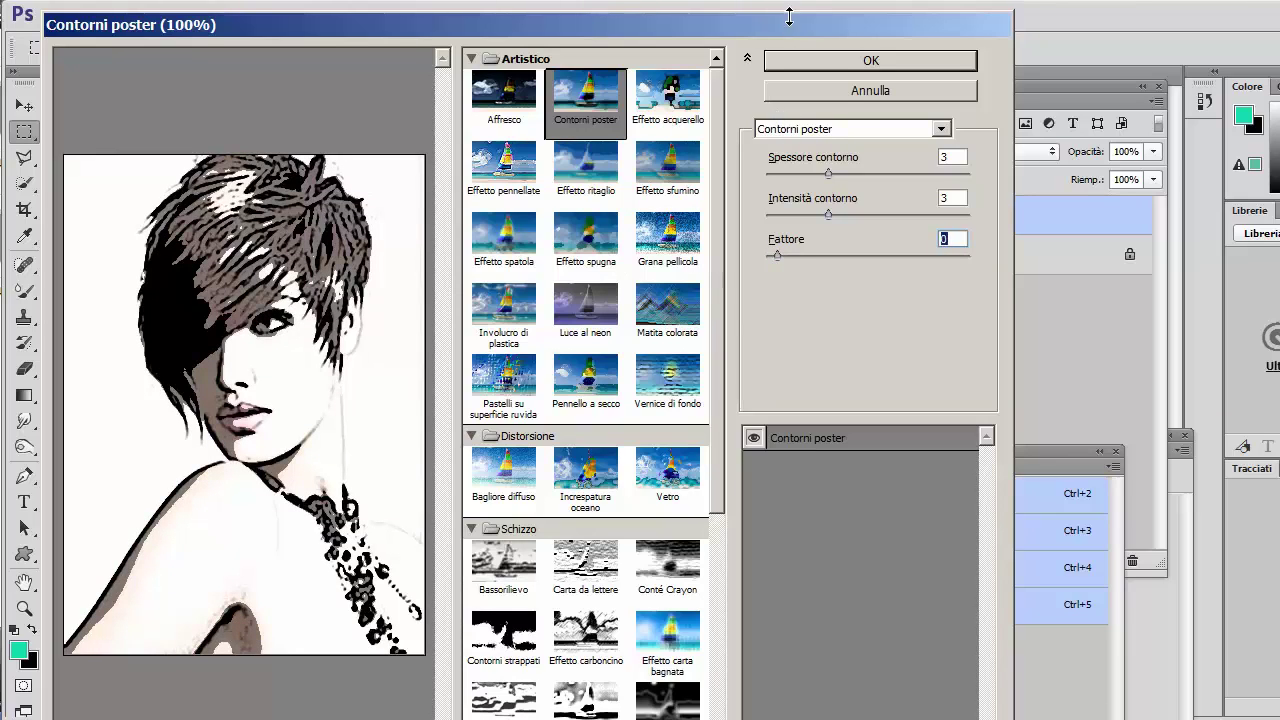
click(840, 62)
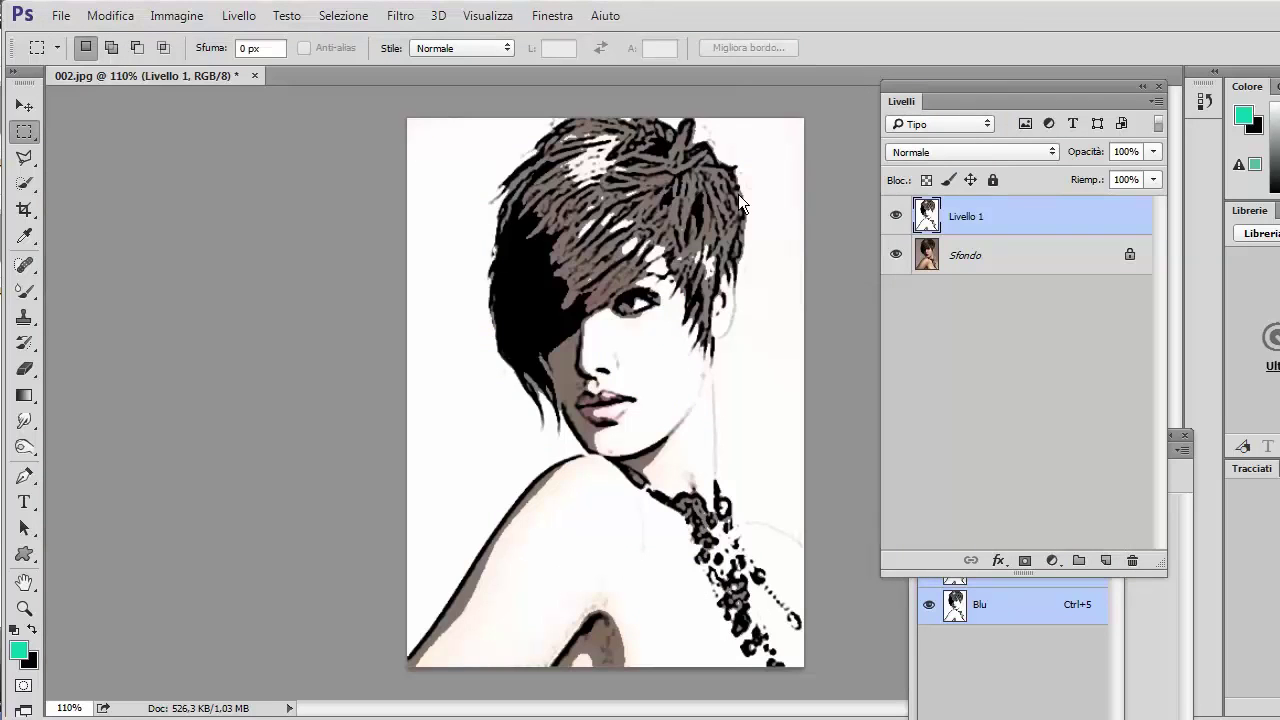
- Drop Livello 1's Riemp. fill to 54% and select the Brush tool
click(1154, 181)
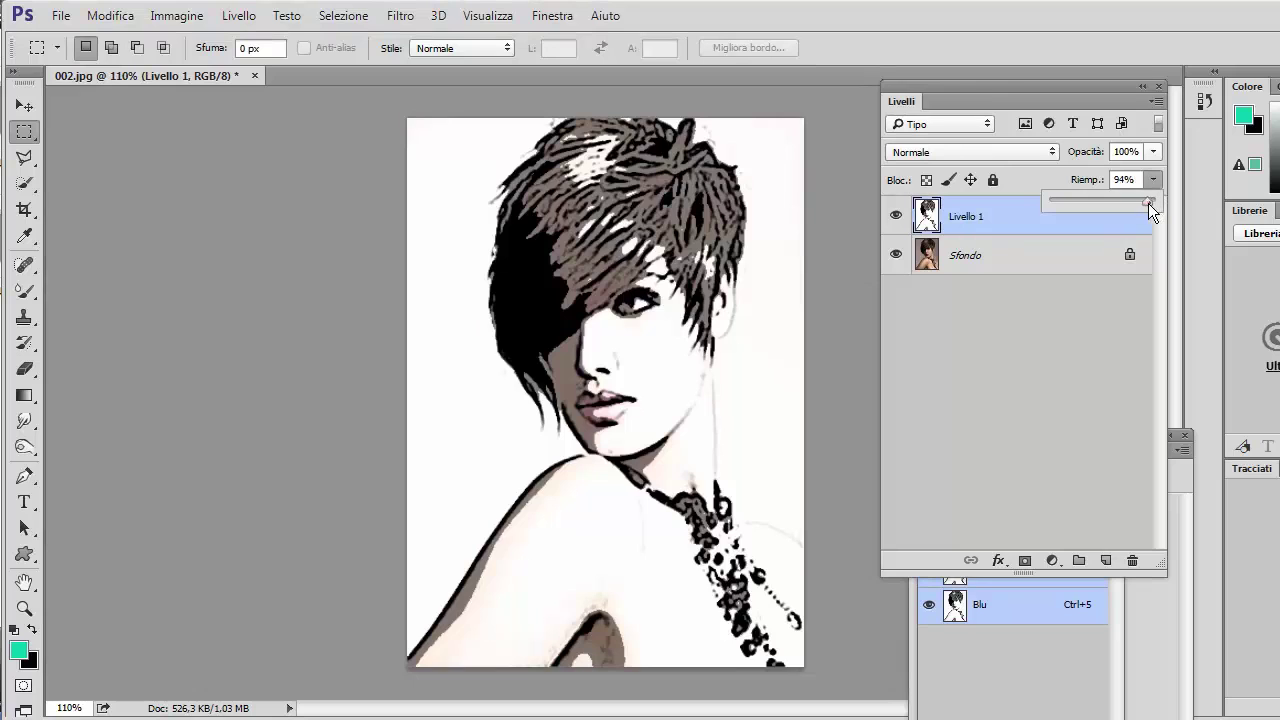
drag(1118, 203, 1111, 208)
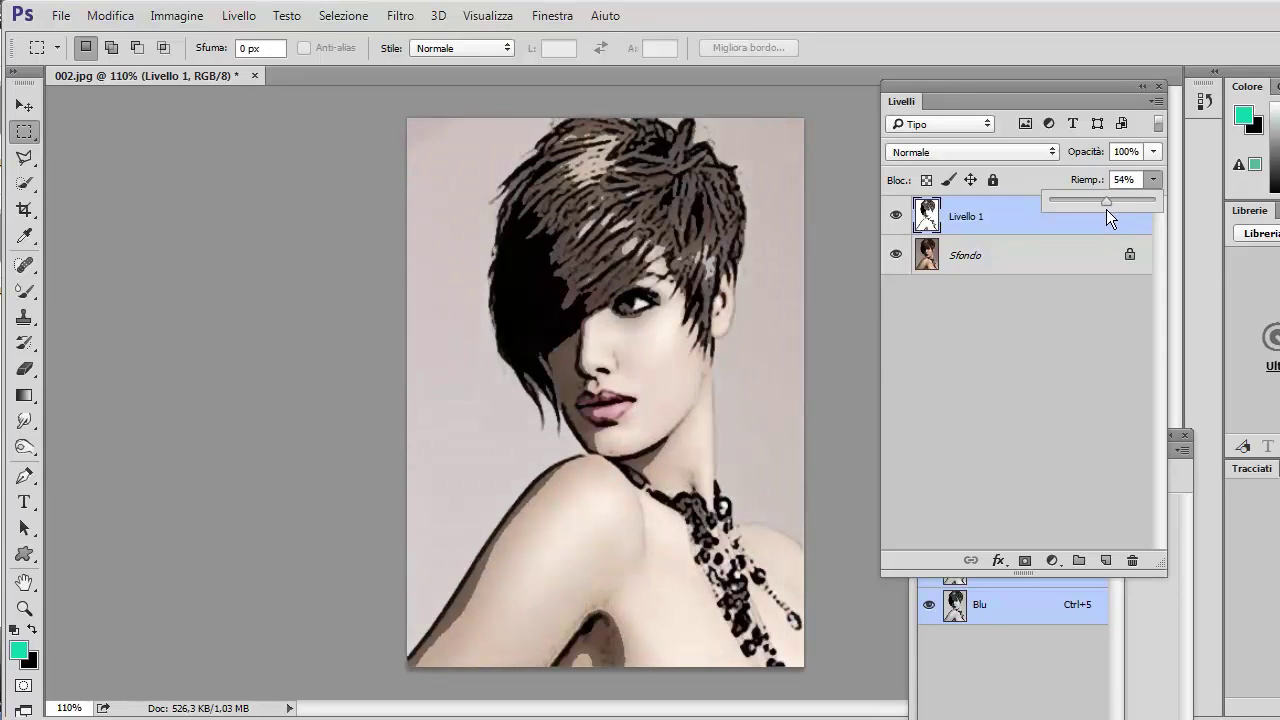
key(b)
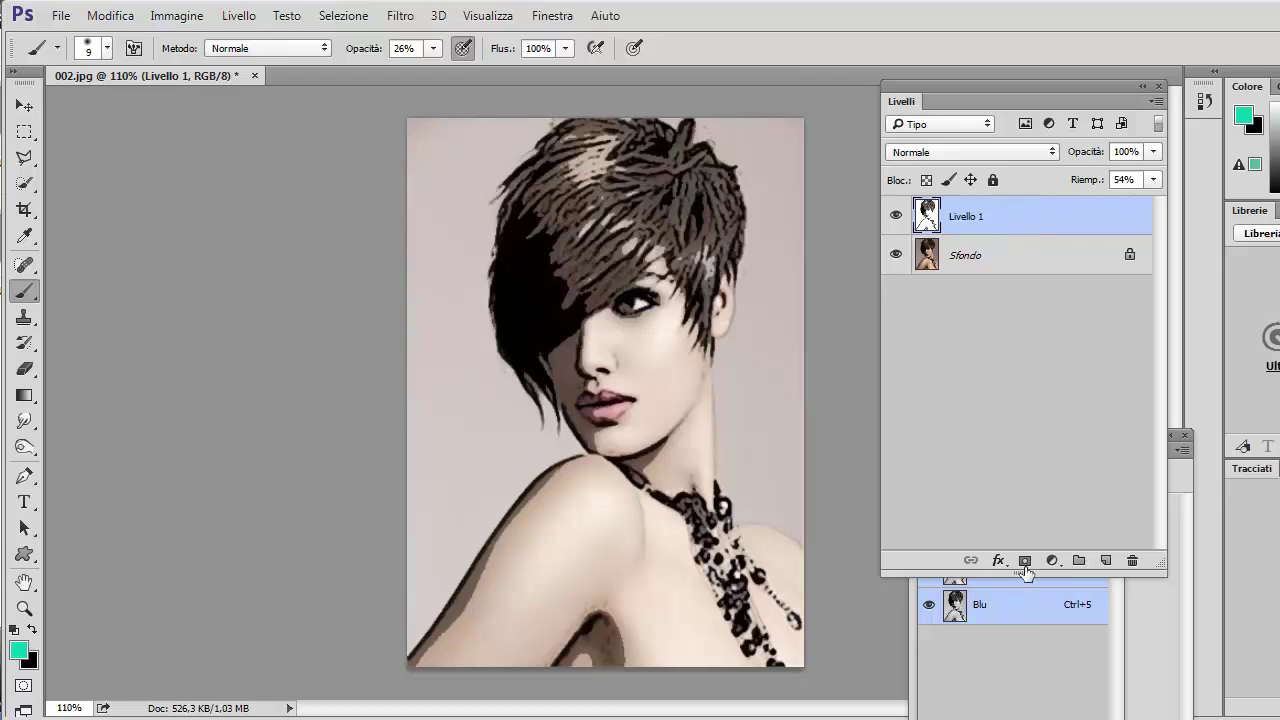
- Add a layer mask to Livello 1 and set the brush to 19 px at 20% opacity
click(1024, 560)
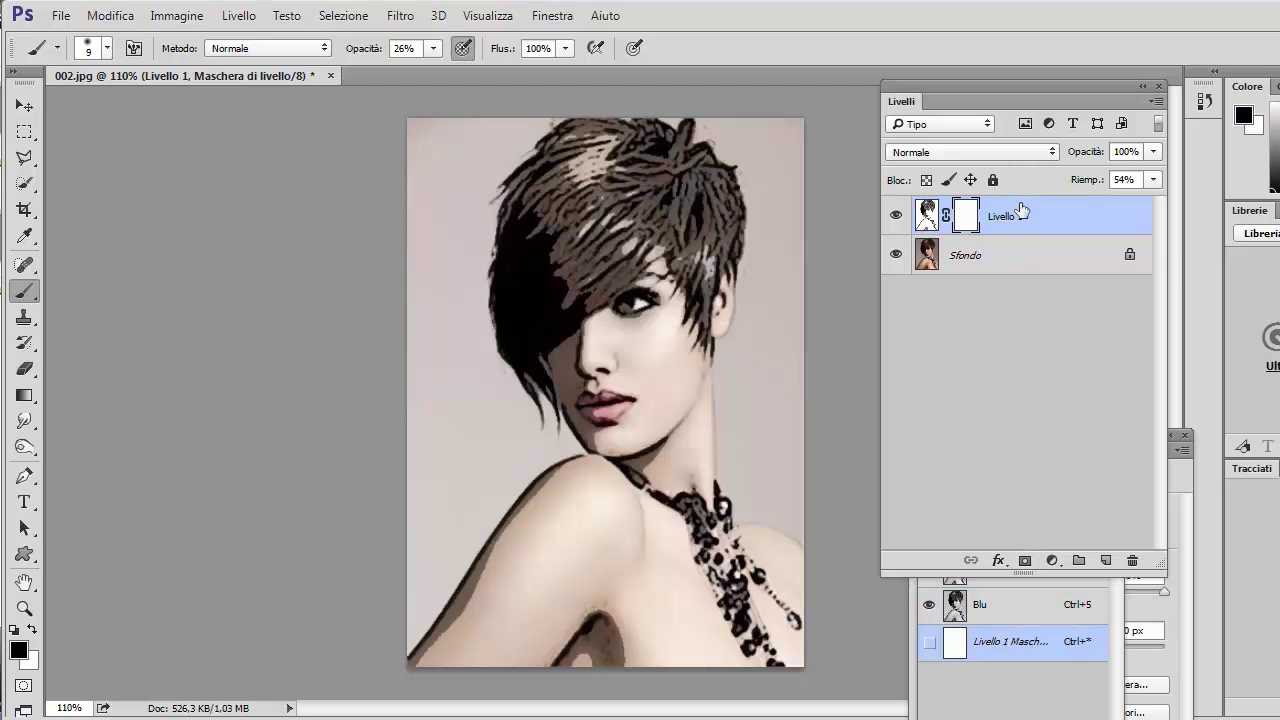
right_click(25, 291)
click(132, 292)
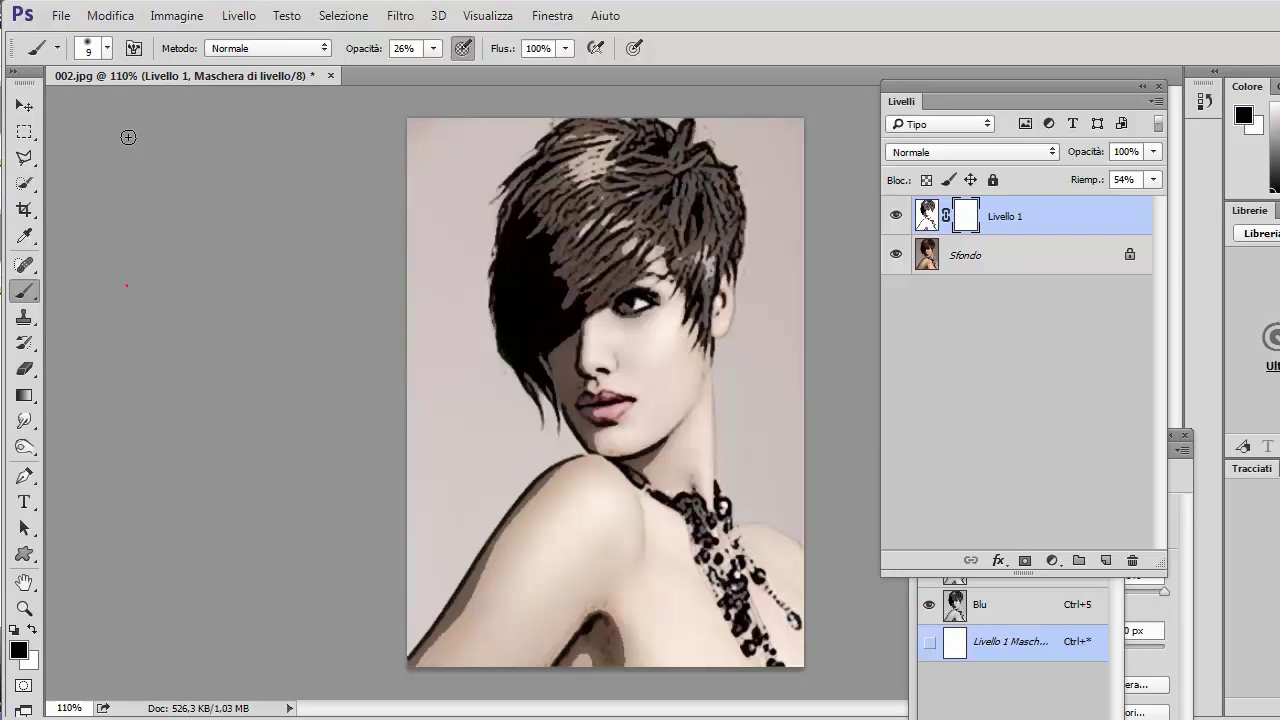
click(112, 53)
click(127, 111)
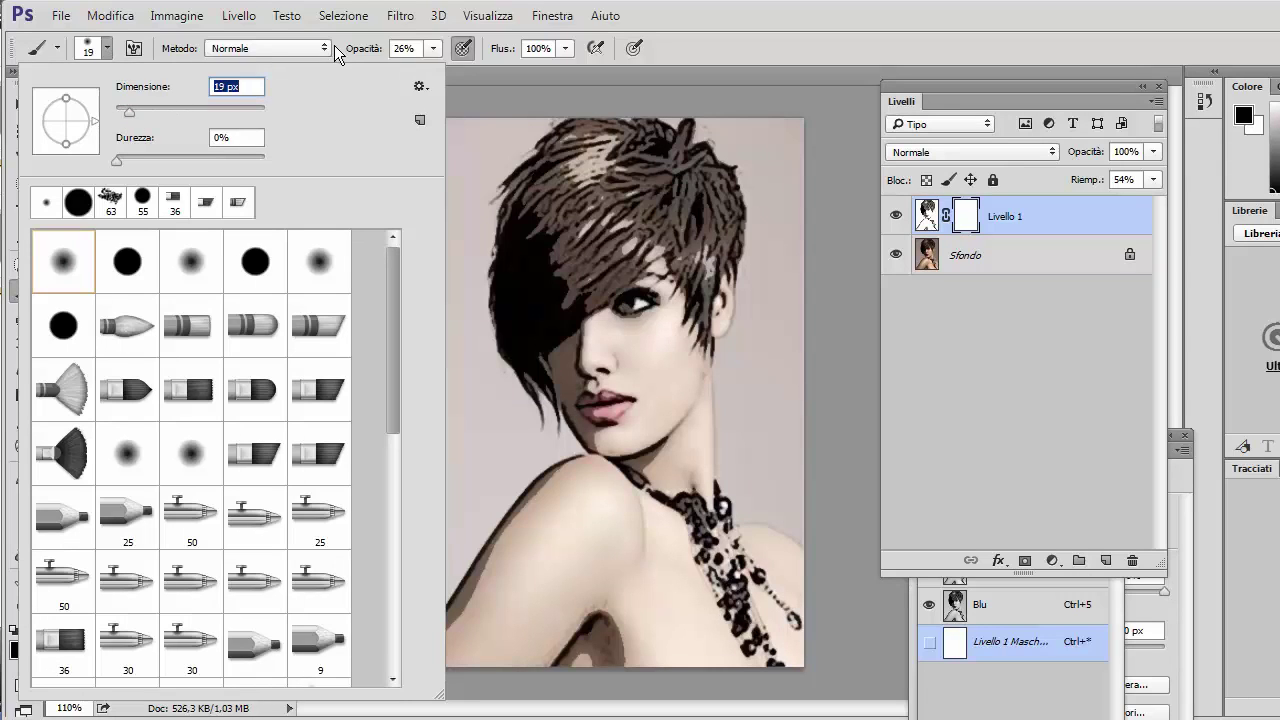
click(432, 48)
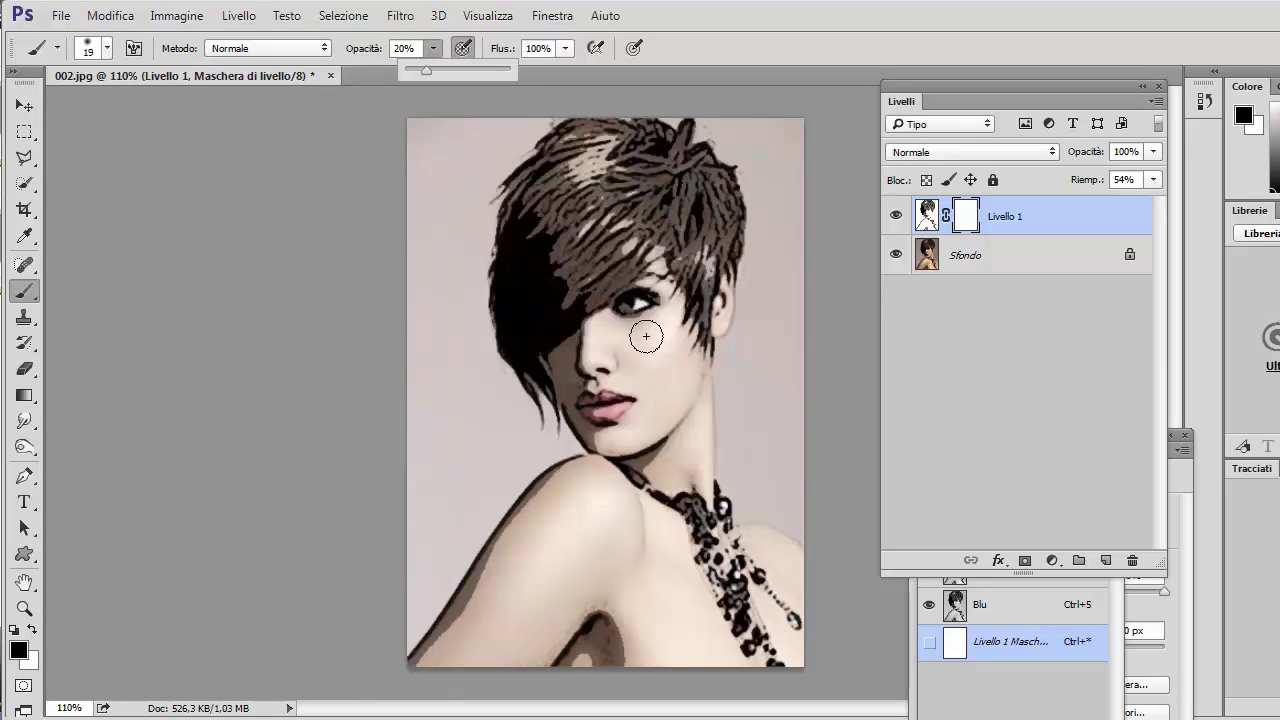
- Paint black on the mask over the cheek, neck, shoulder and right side
drag(573, 357, 591, 437)
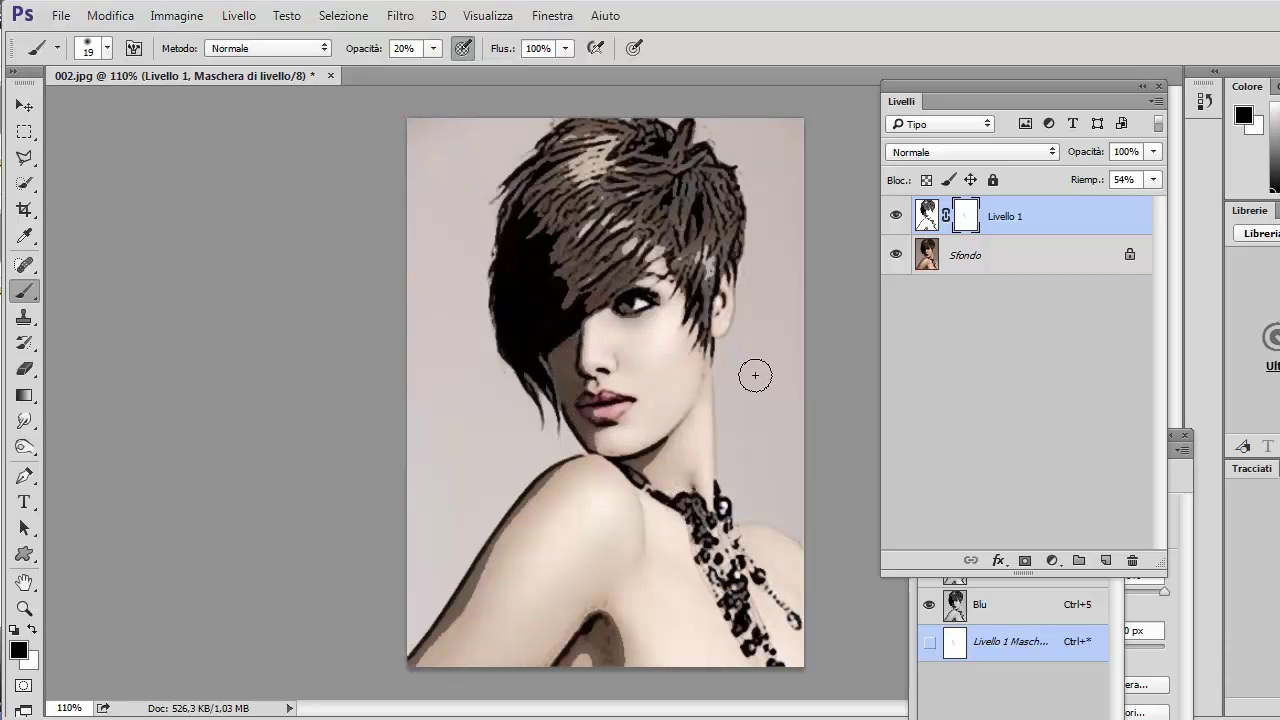
drag(706, 360, 605, 455)
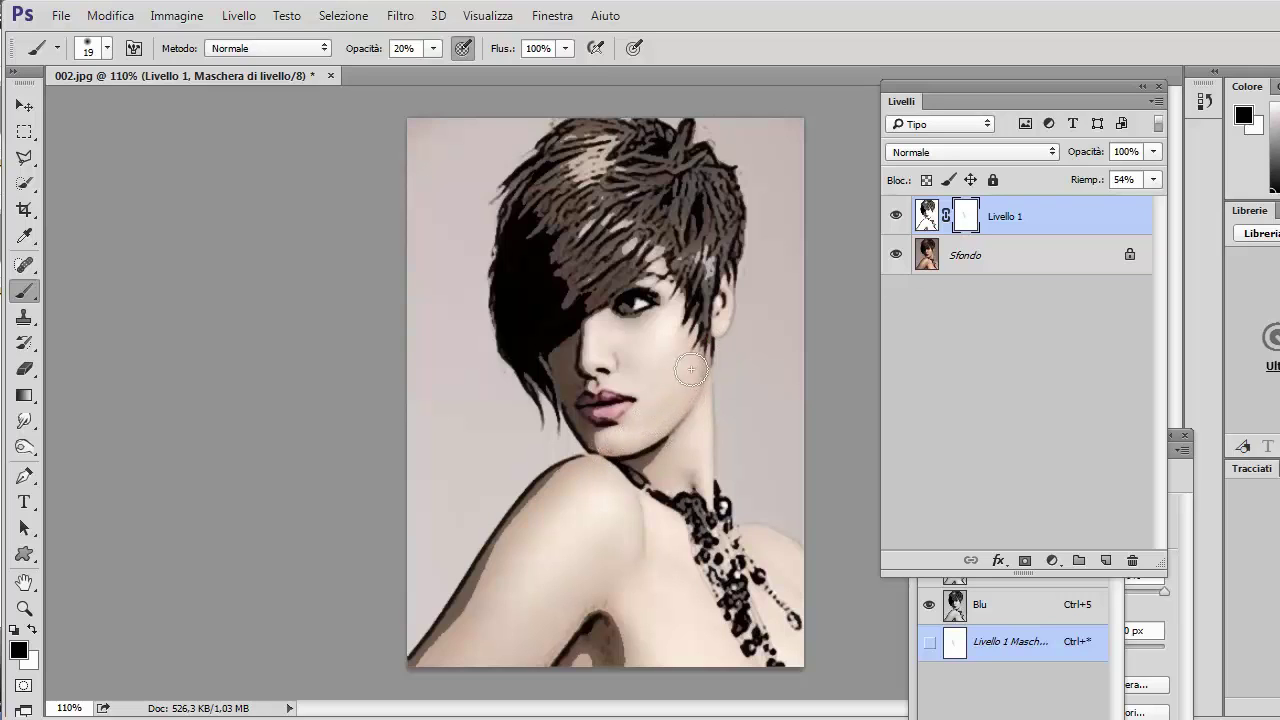
click(708, 335)
mouse_move(648, 480)
mouse_down()
mouse_move(608, 590)
mouse_move(641, 500)
mouse_up()
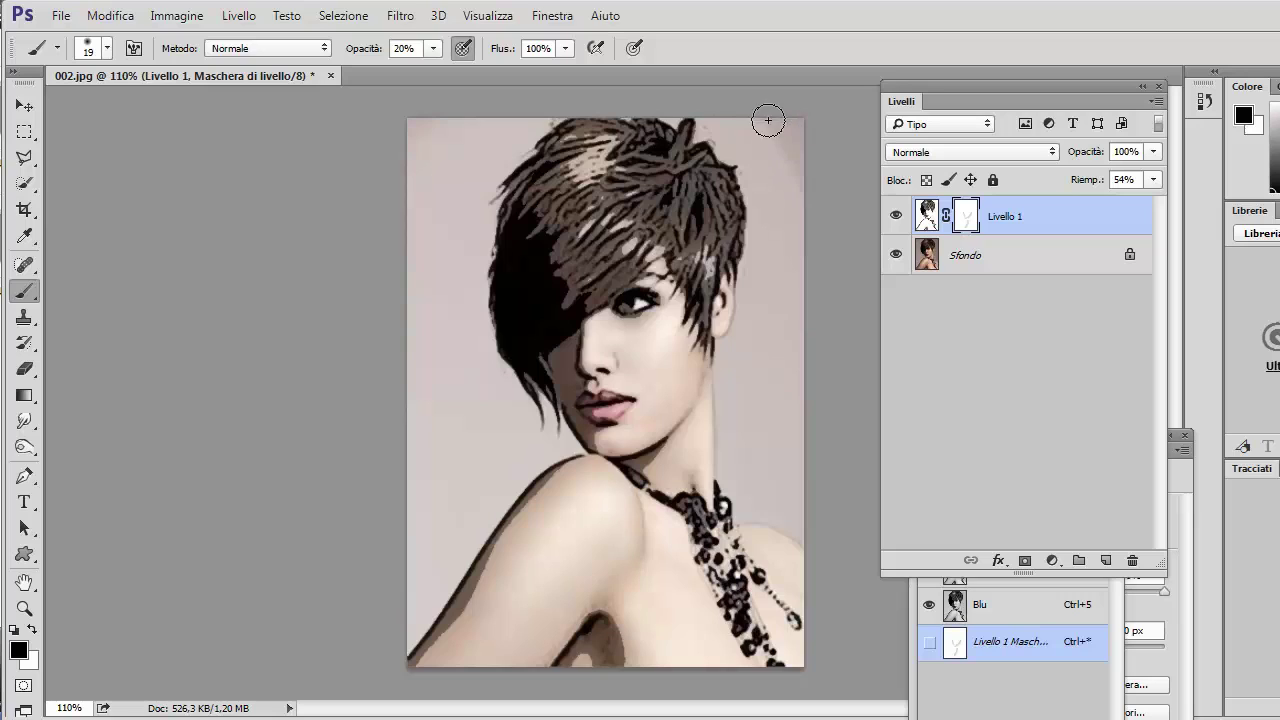
drag(771, 114, 794, 309)
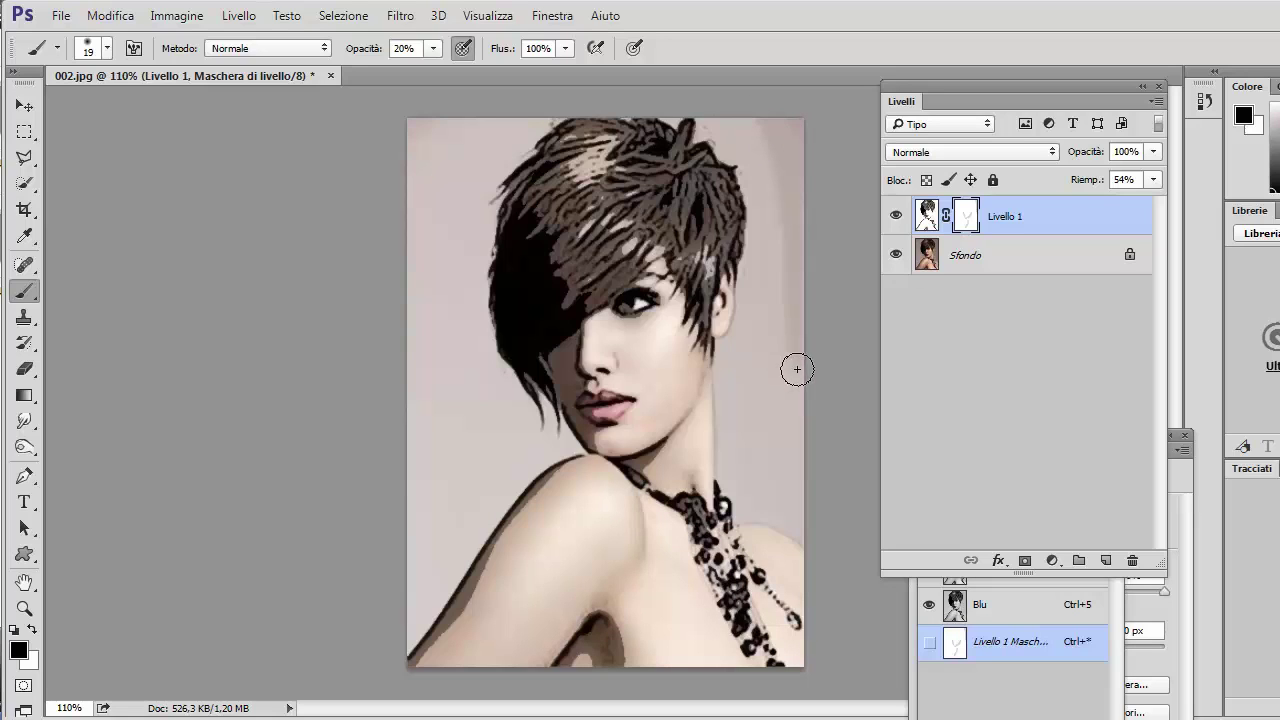